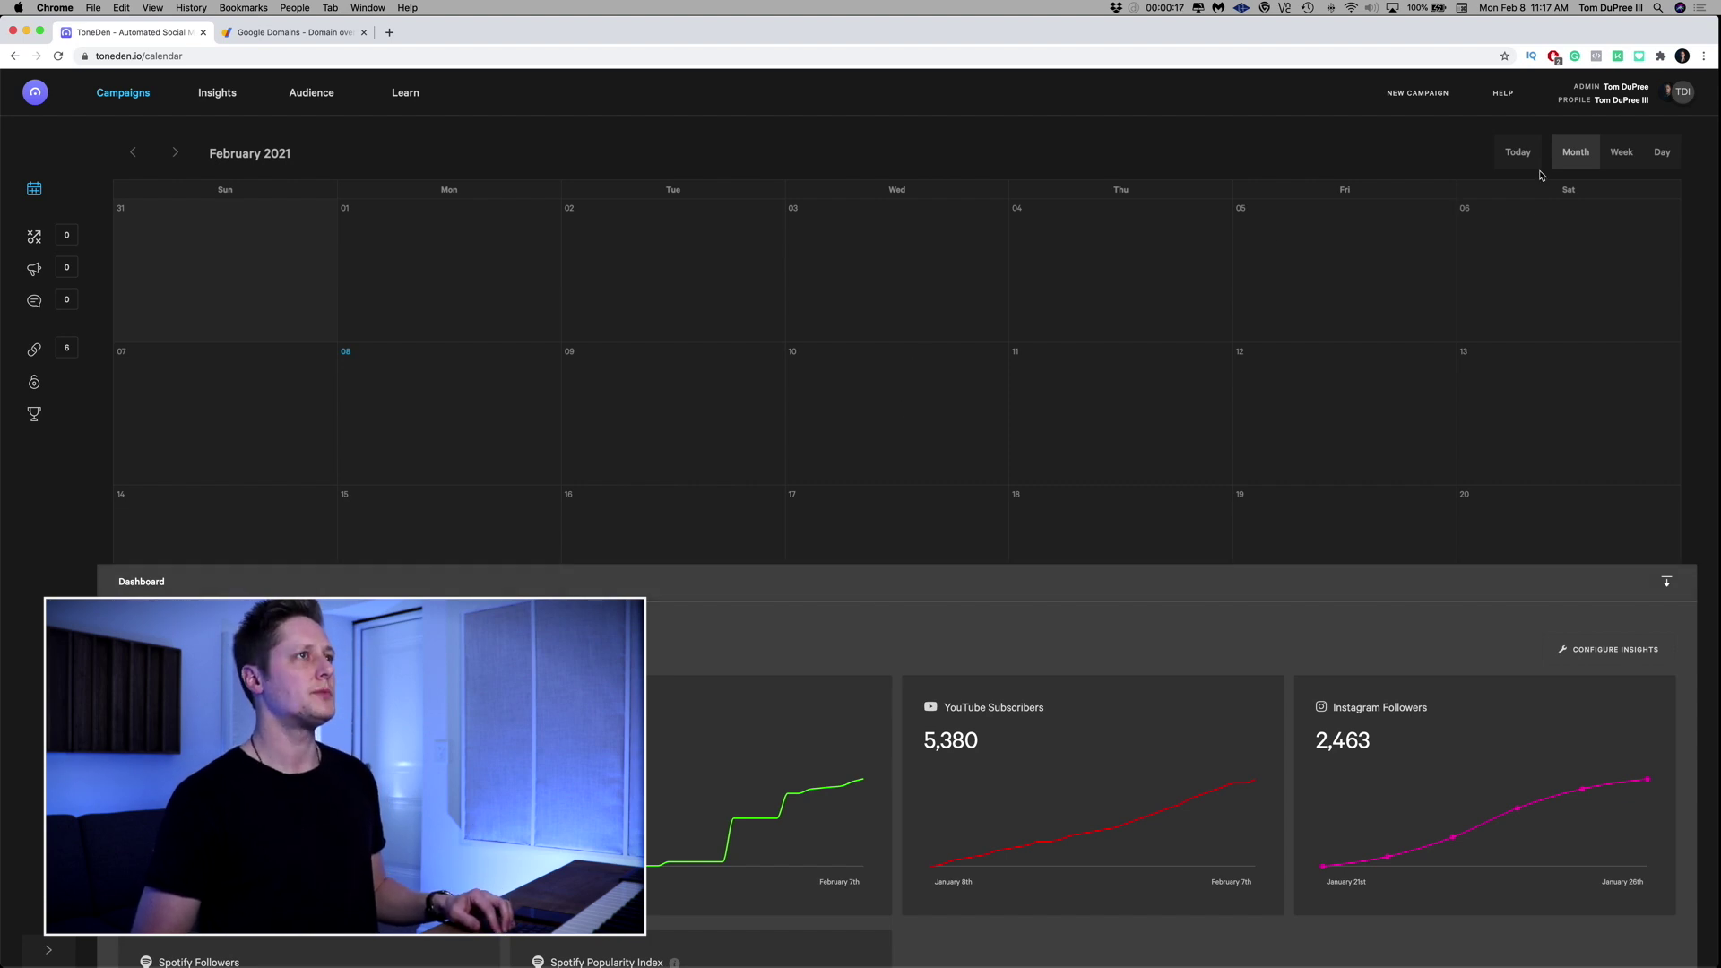
- Go to the profile's Advertising settings and review the empty Custom Domains section
left_click(1682, 93)
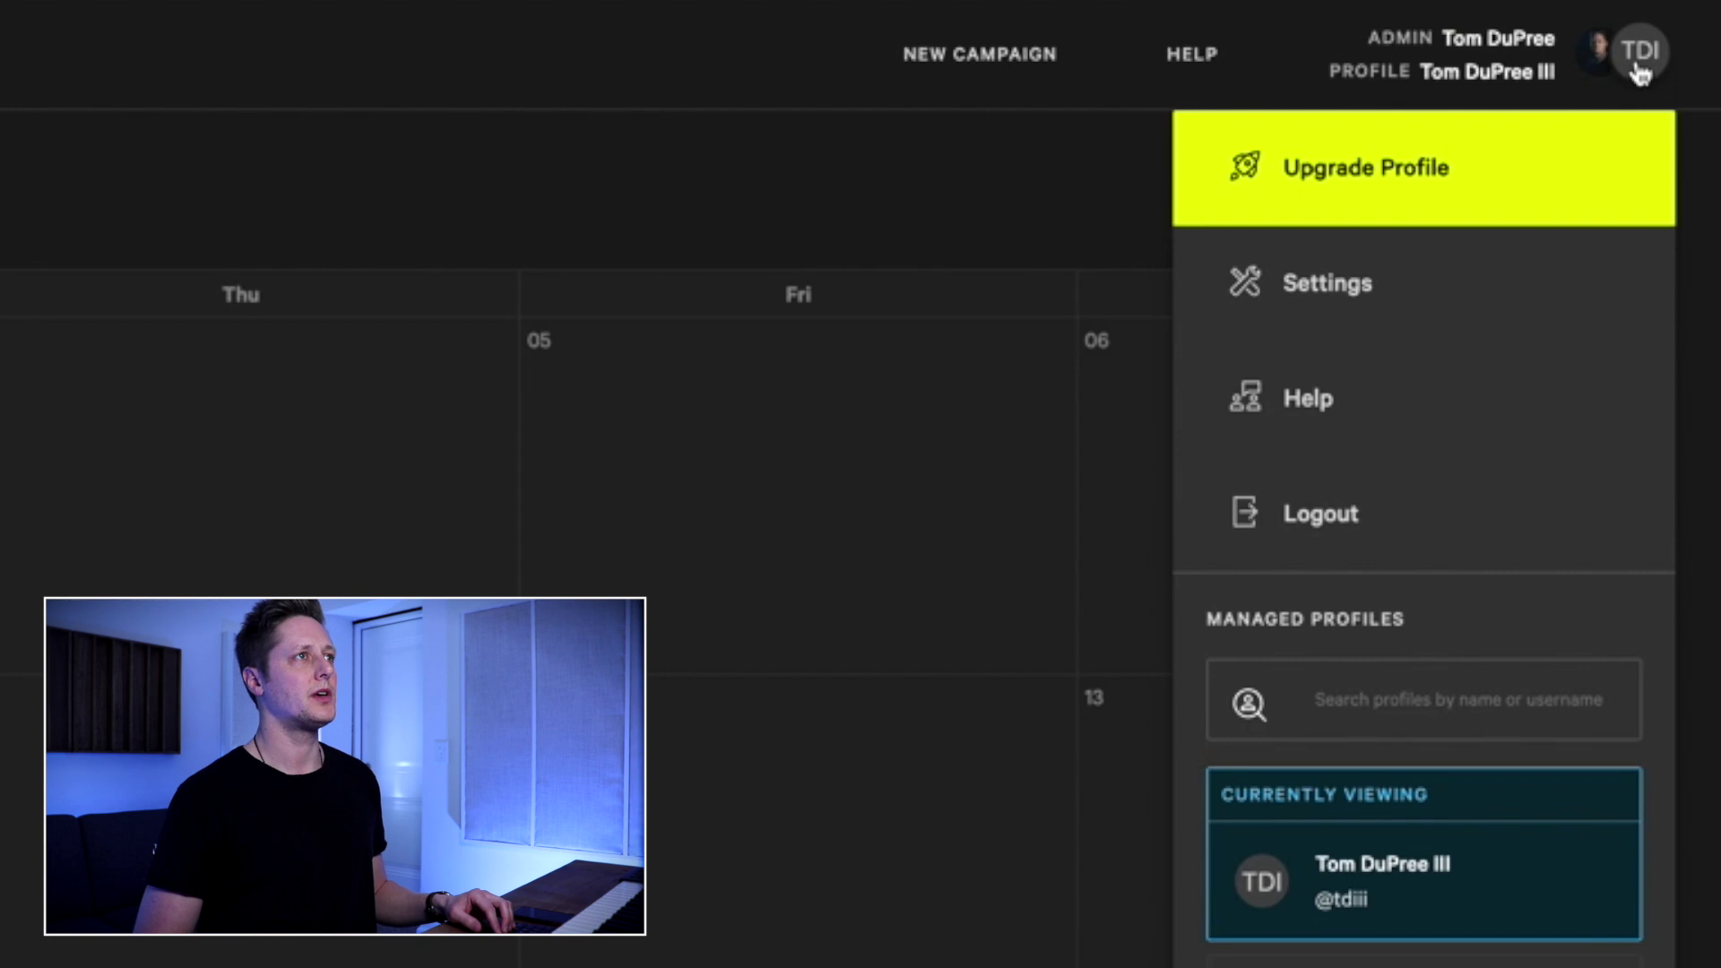
left_click(1352, 285)
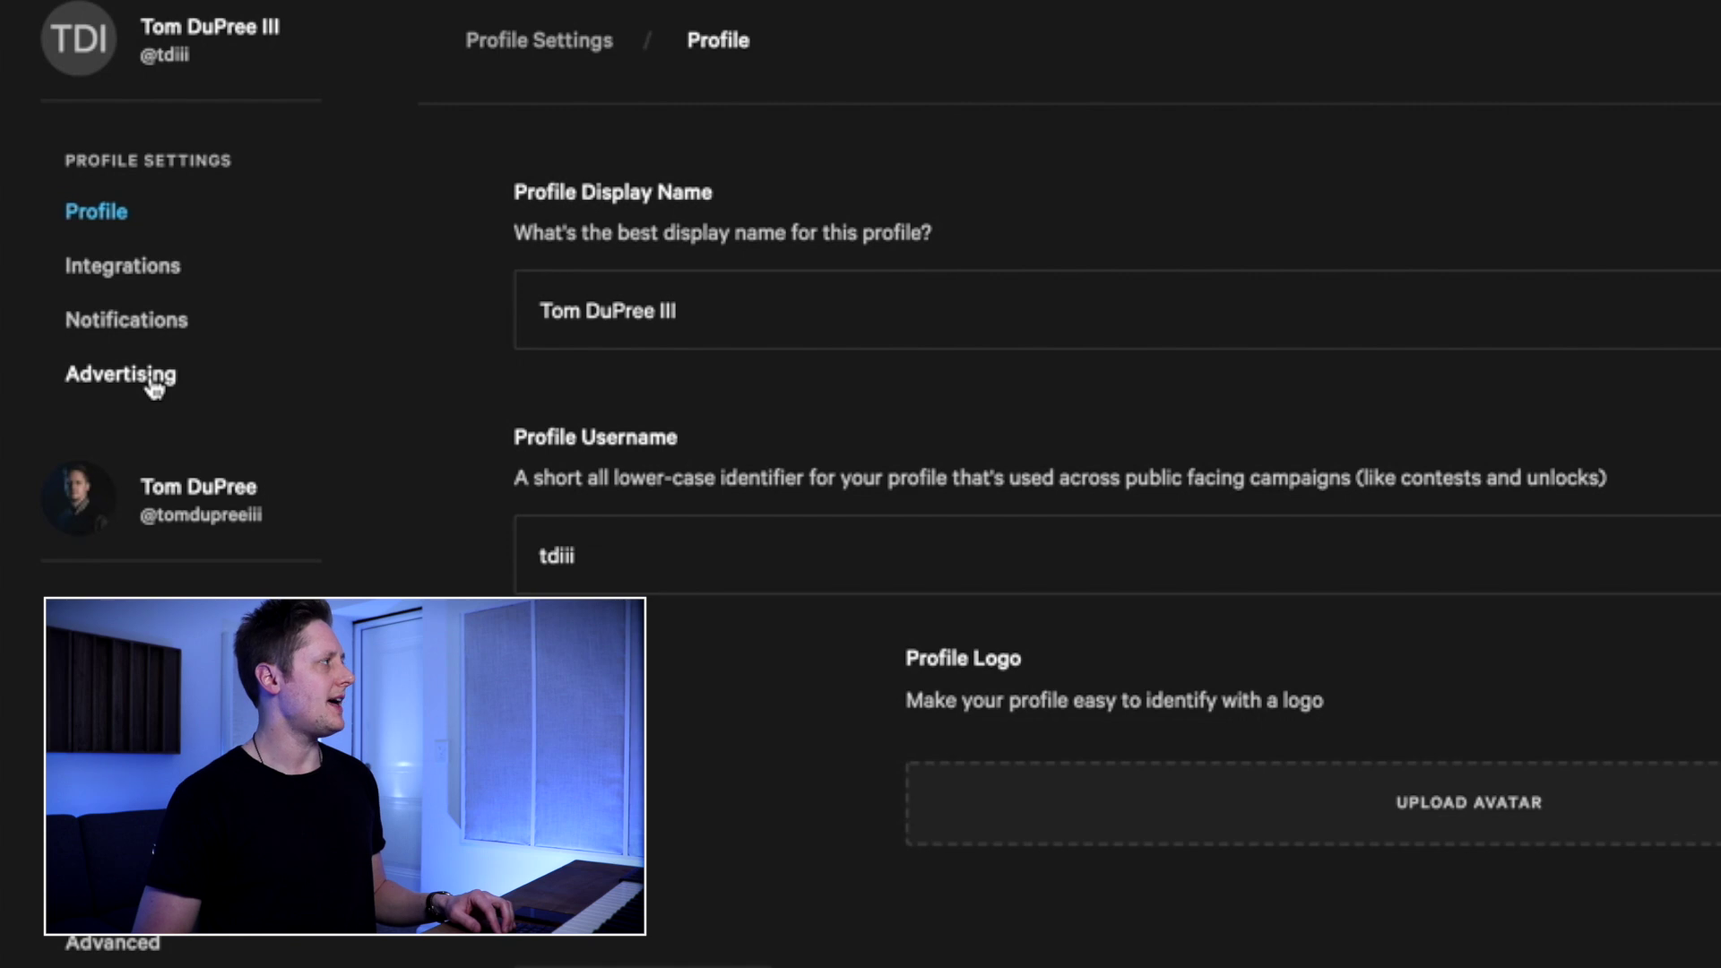
left_click(153, 385)
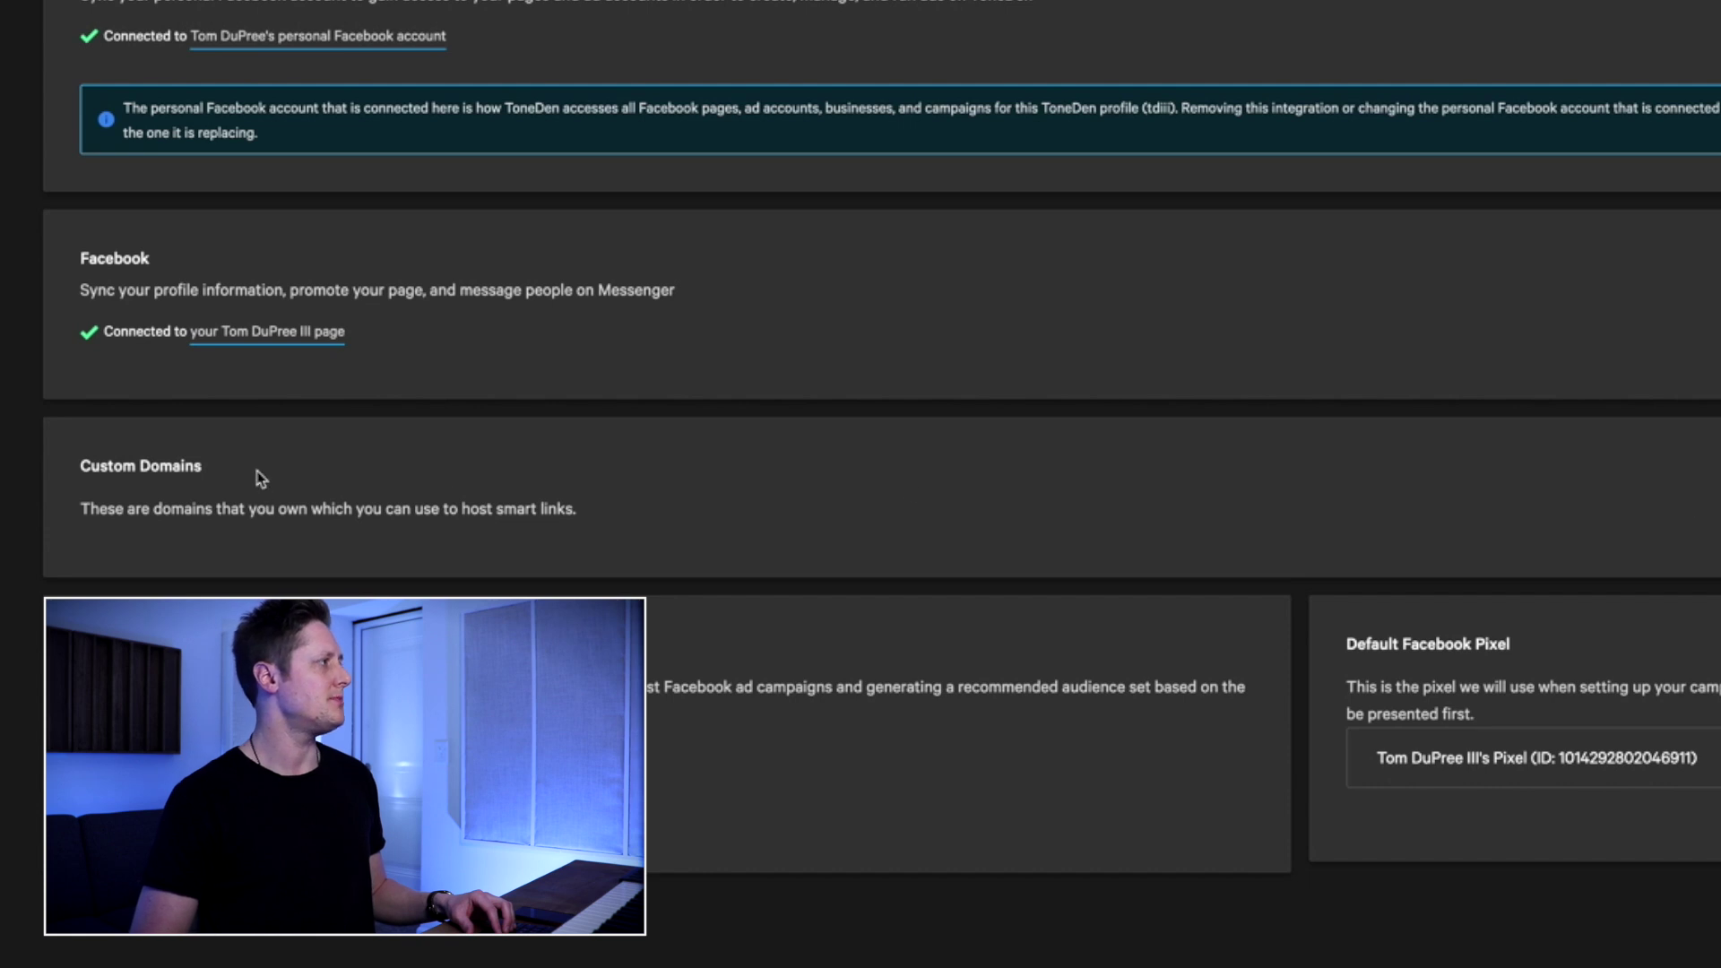
left_click_drag(81, 508, 622, 520)
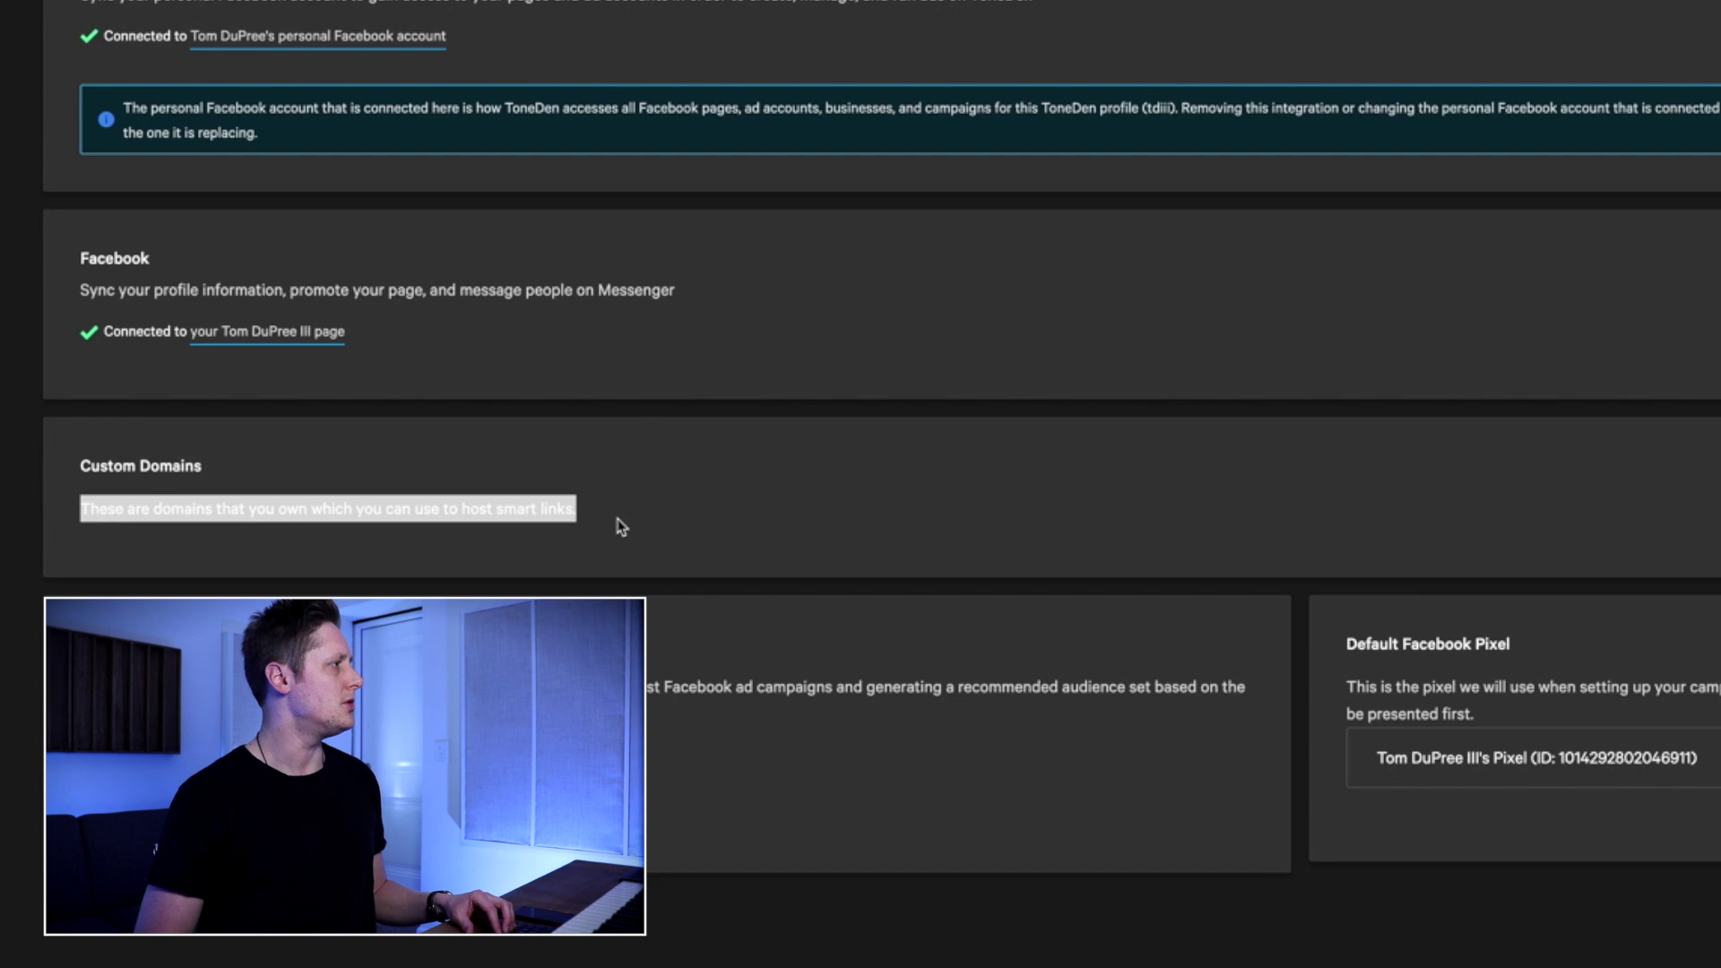
left_click(612, 520)
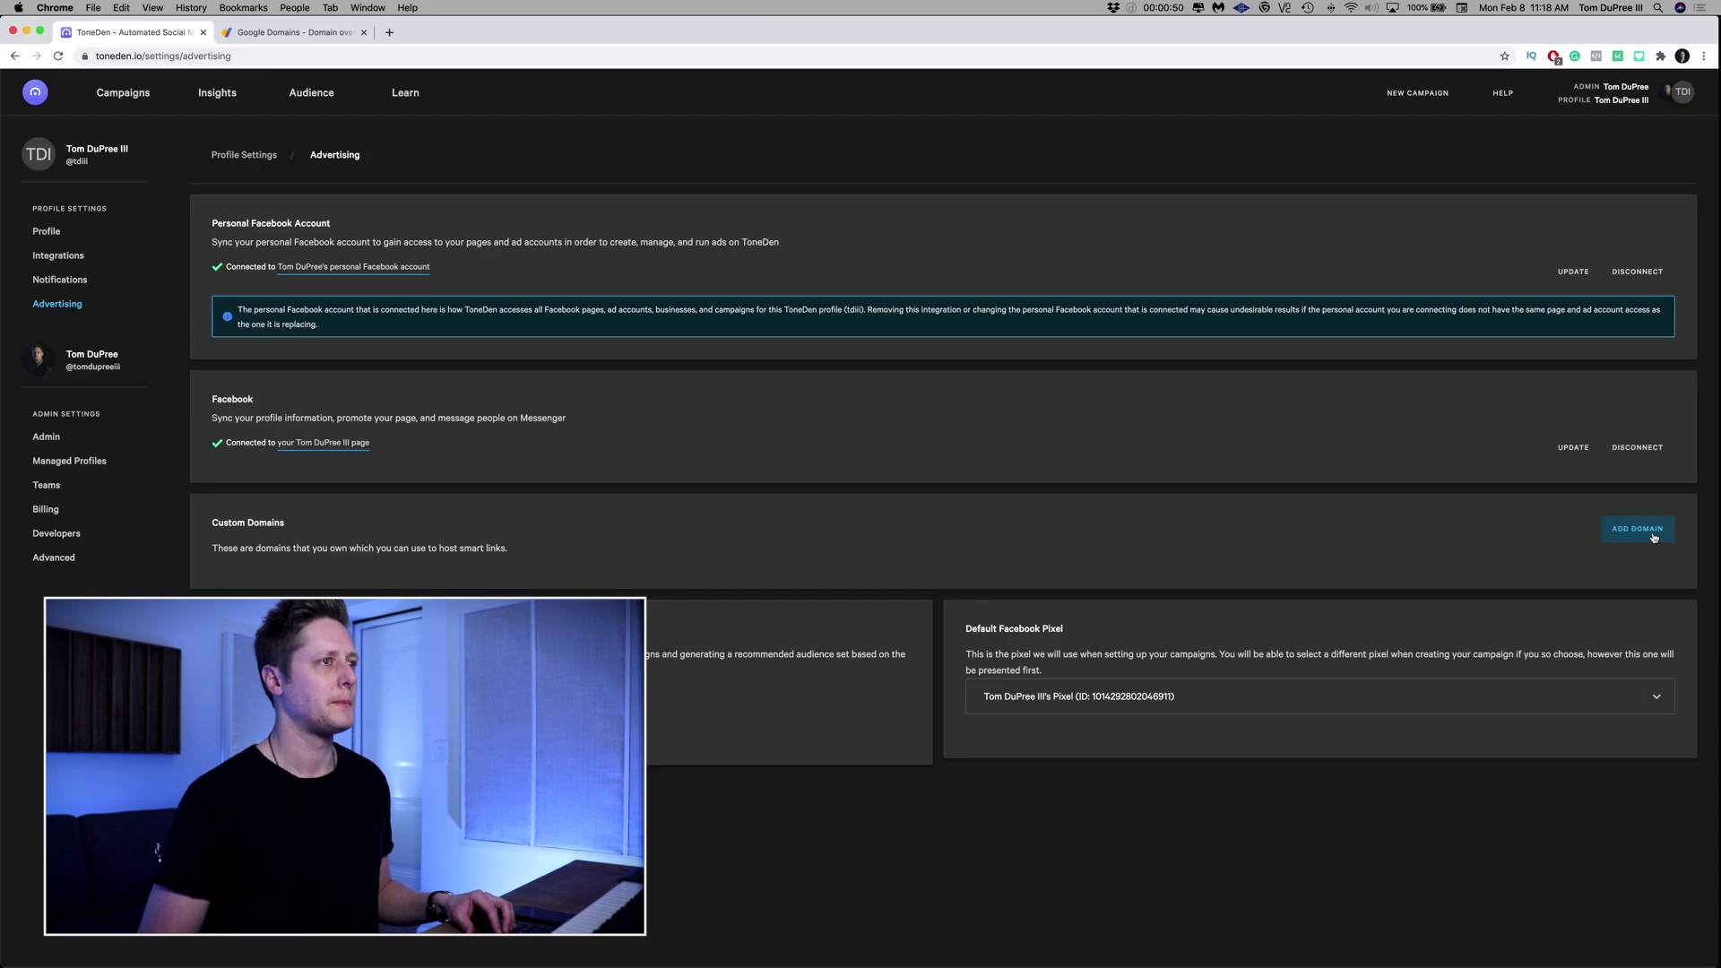
- Open the Add Domain dialog and put the cursor in its domain field
left_click(1653, 536)
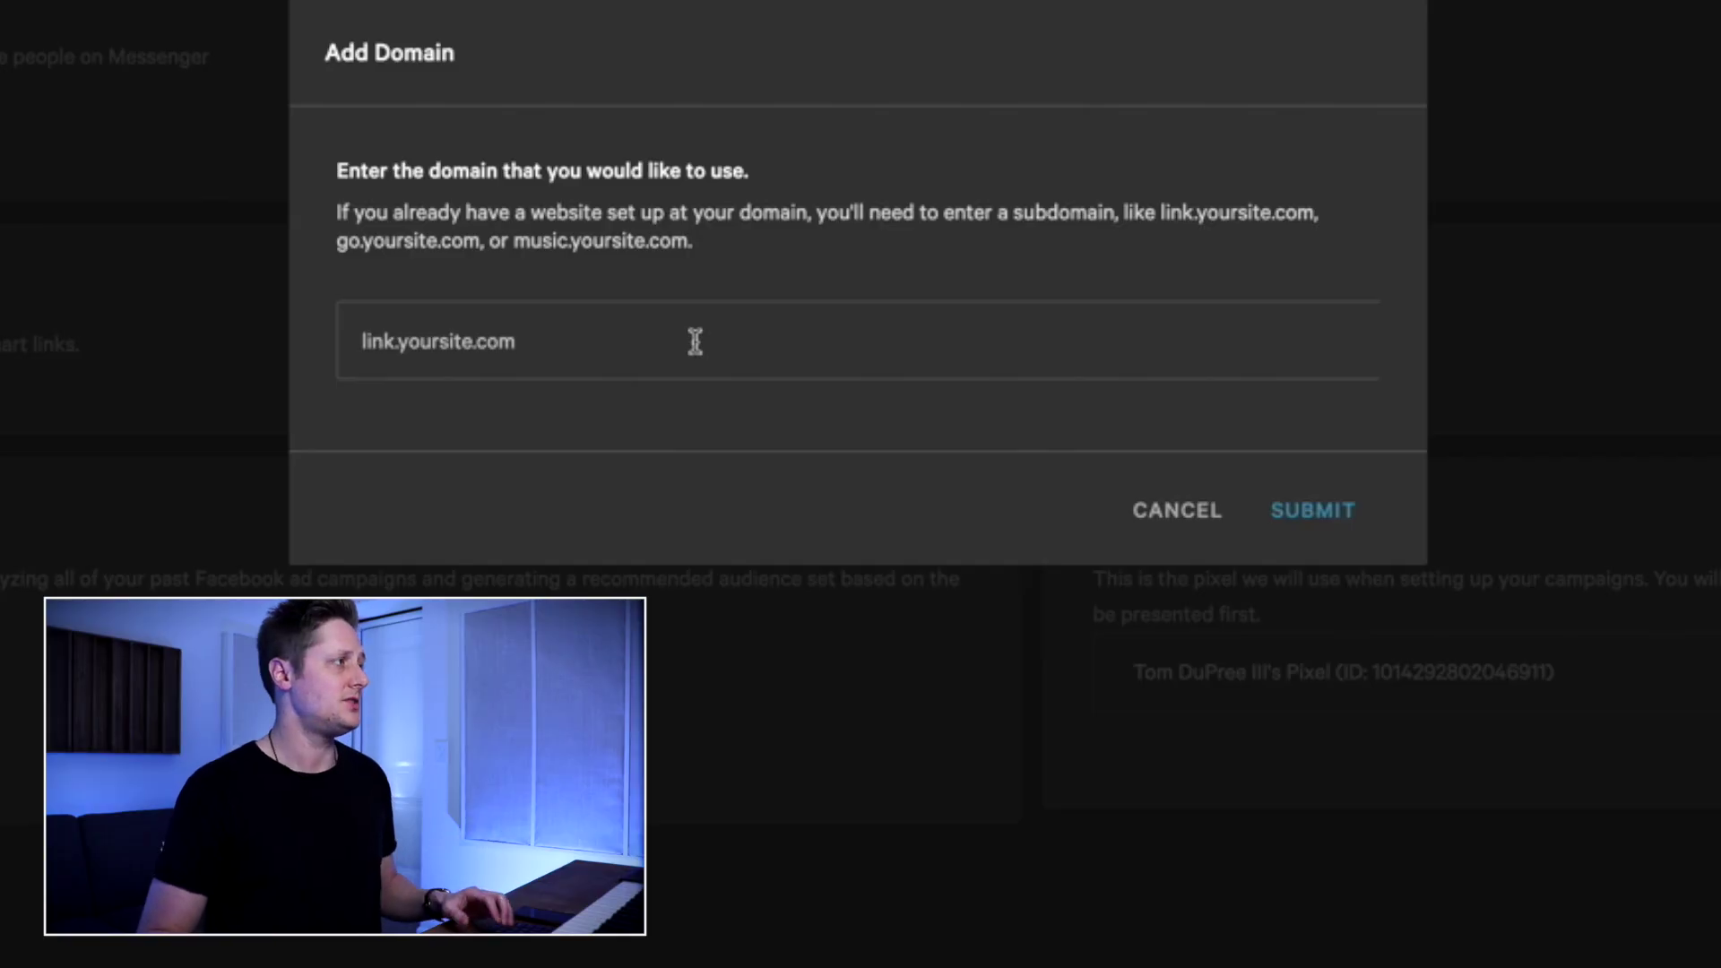
left_click(696, 342)
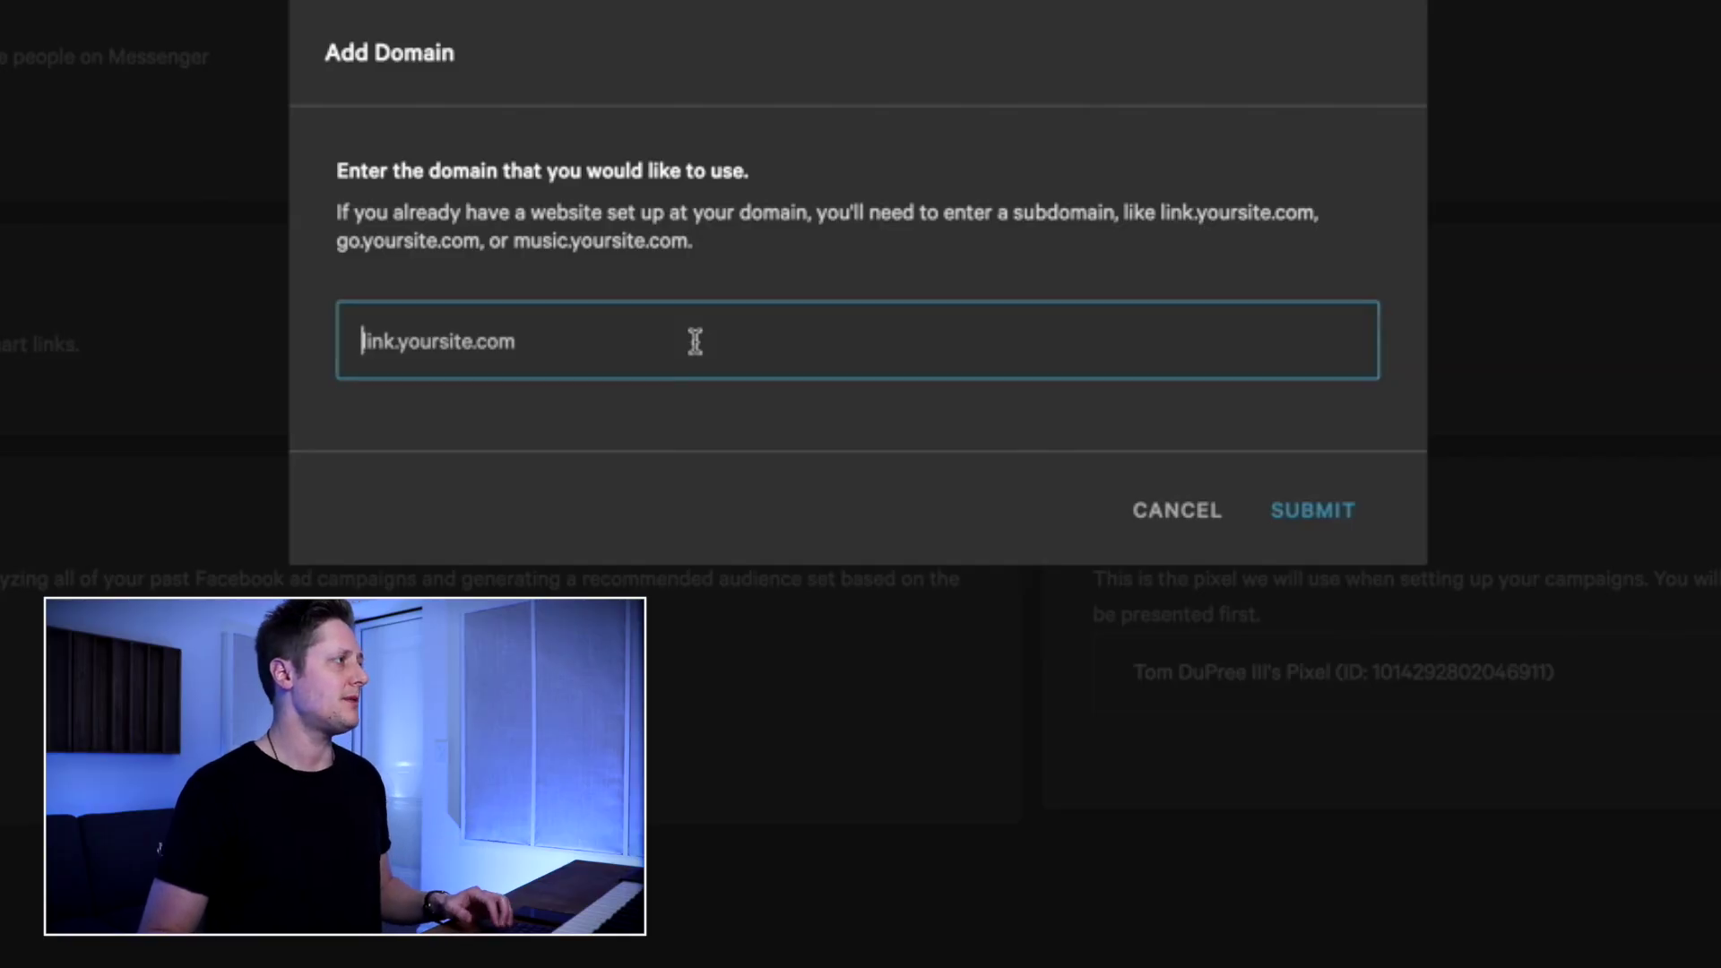
- Submit go.tomdupreeiii.com as a custom domain and view its CNAME instructions (host go, target fanlink.to)
type("go")
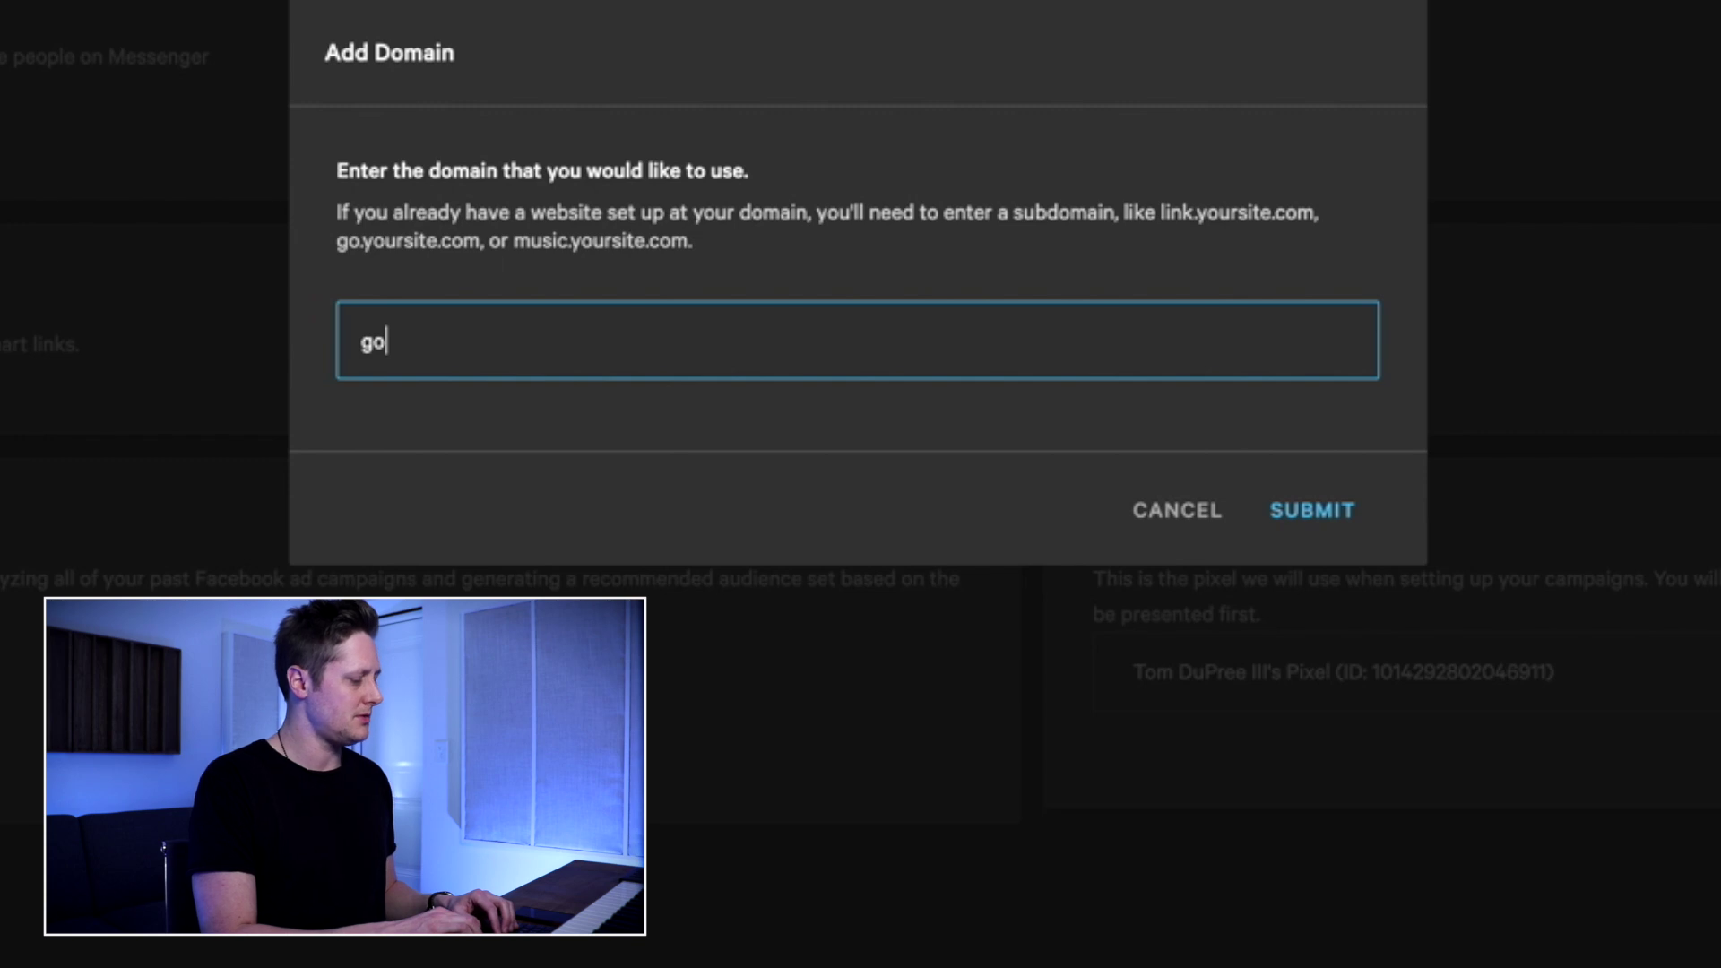
type(".tomdupree")
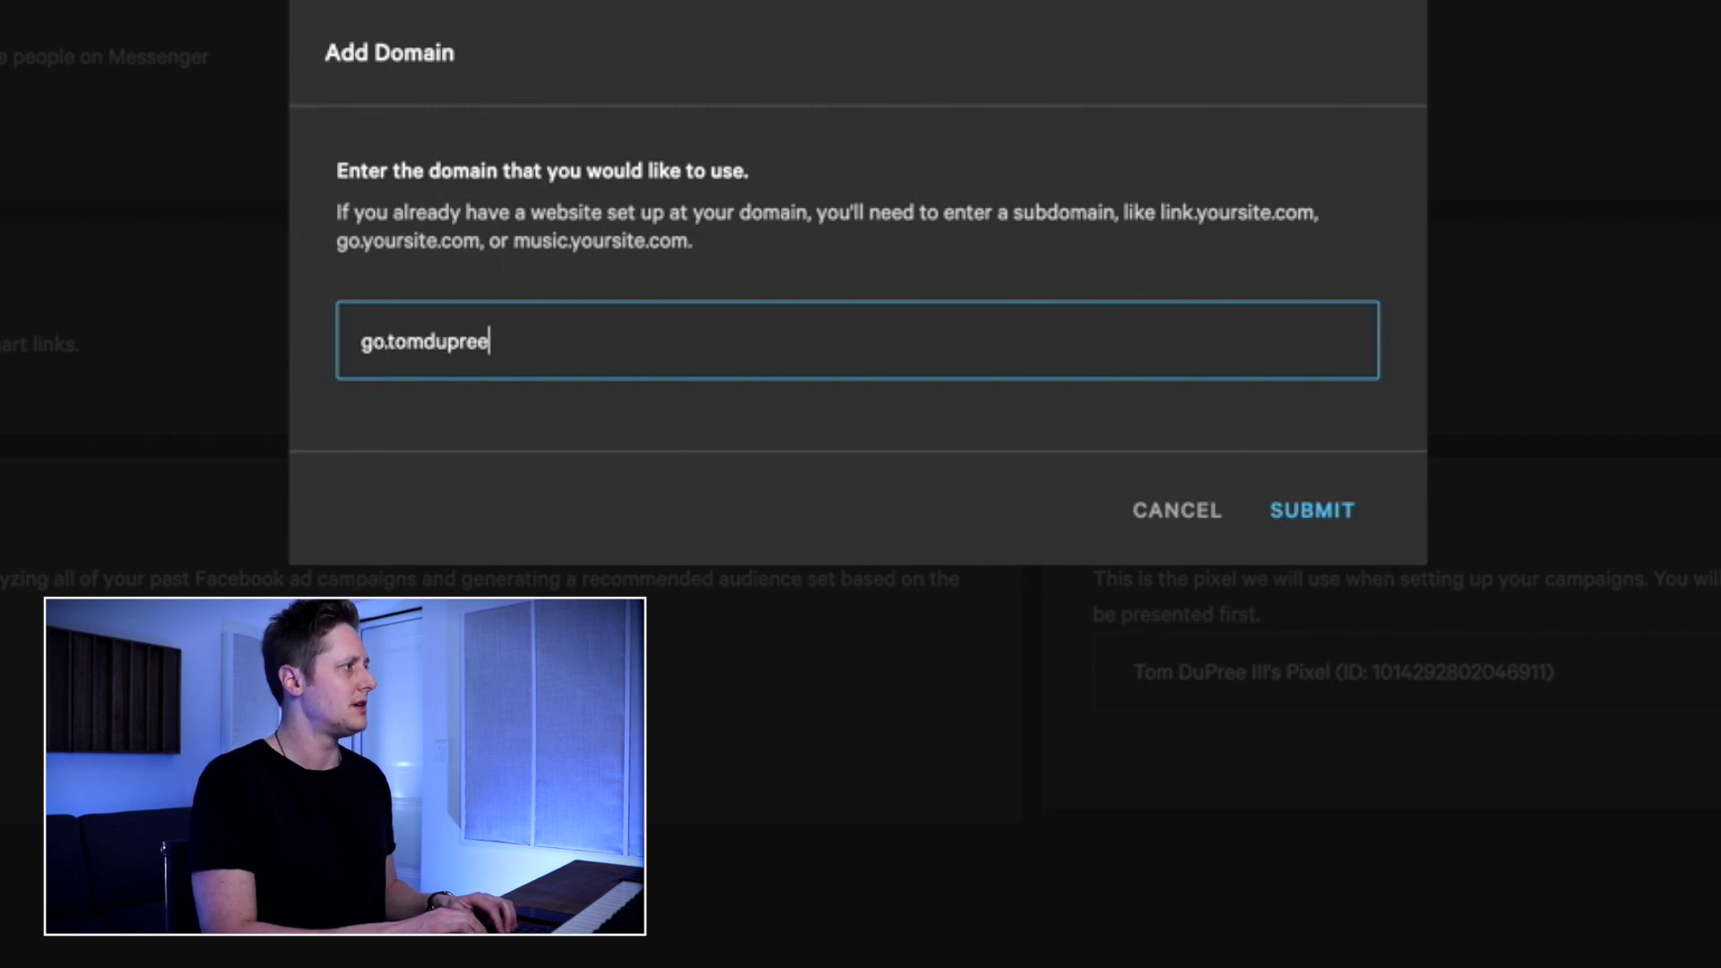
type("iii.com")
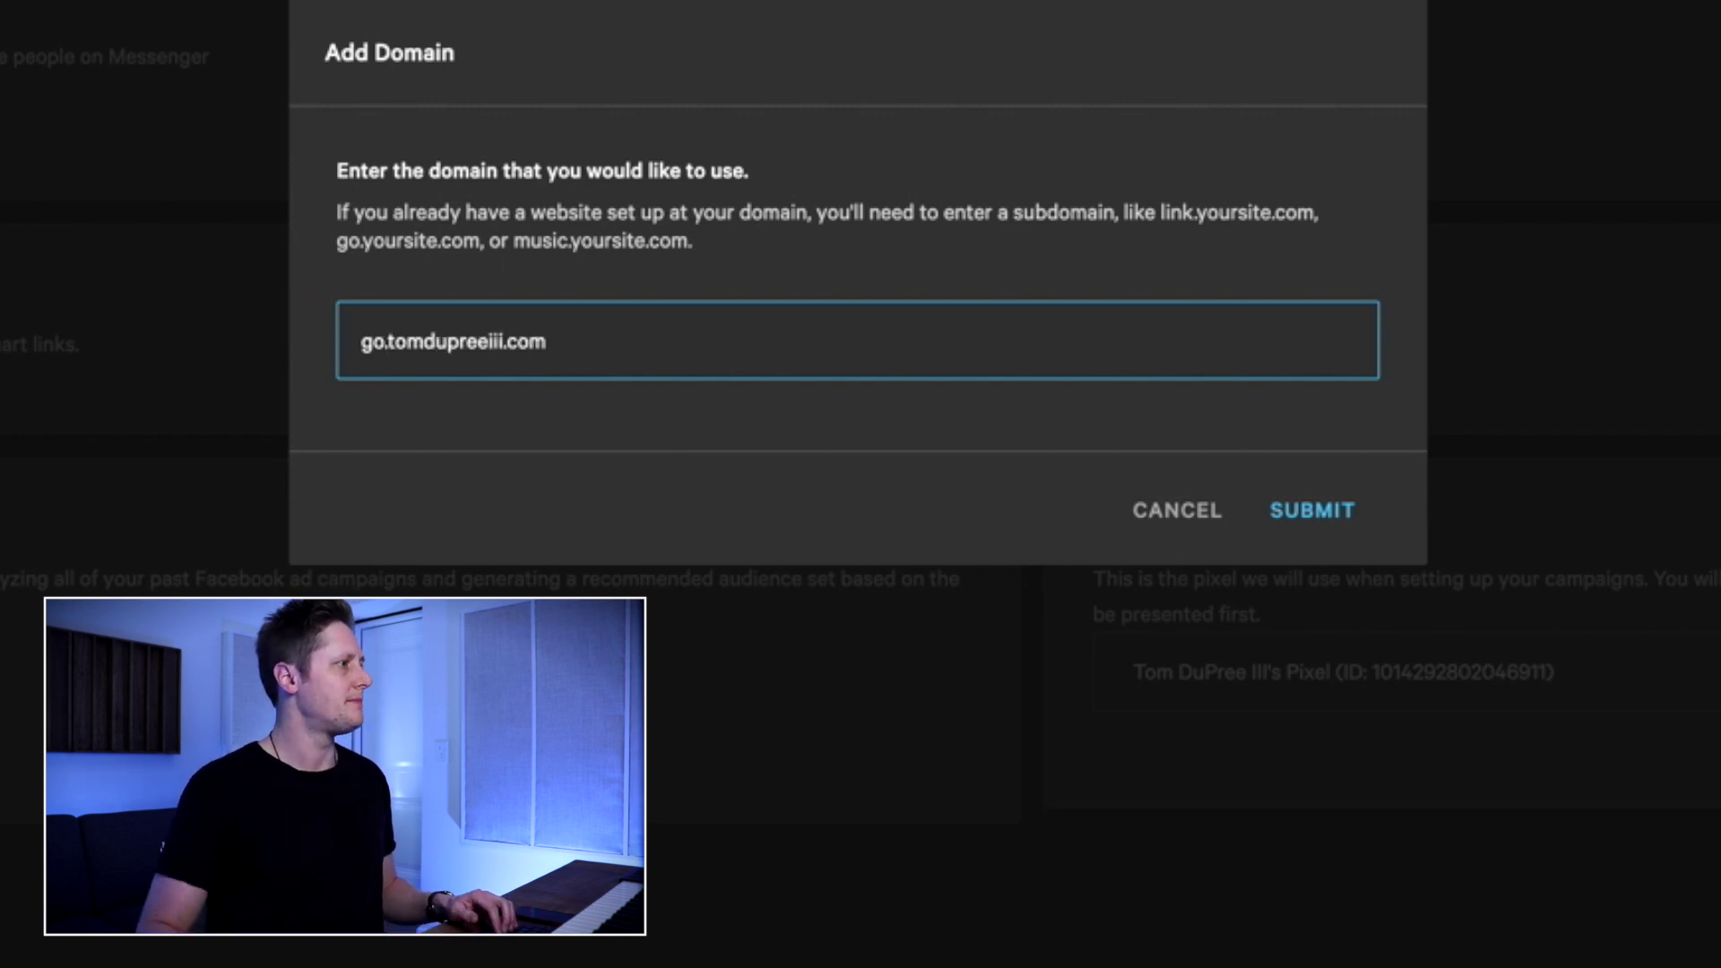
left_click(1326, 518)
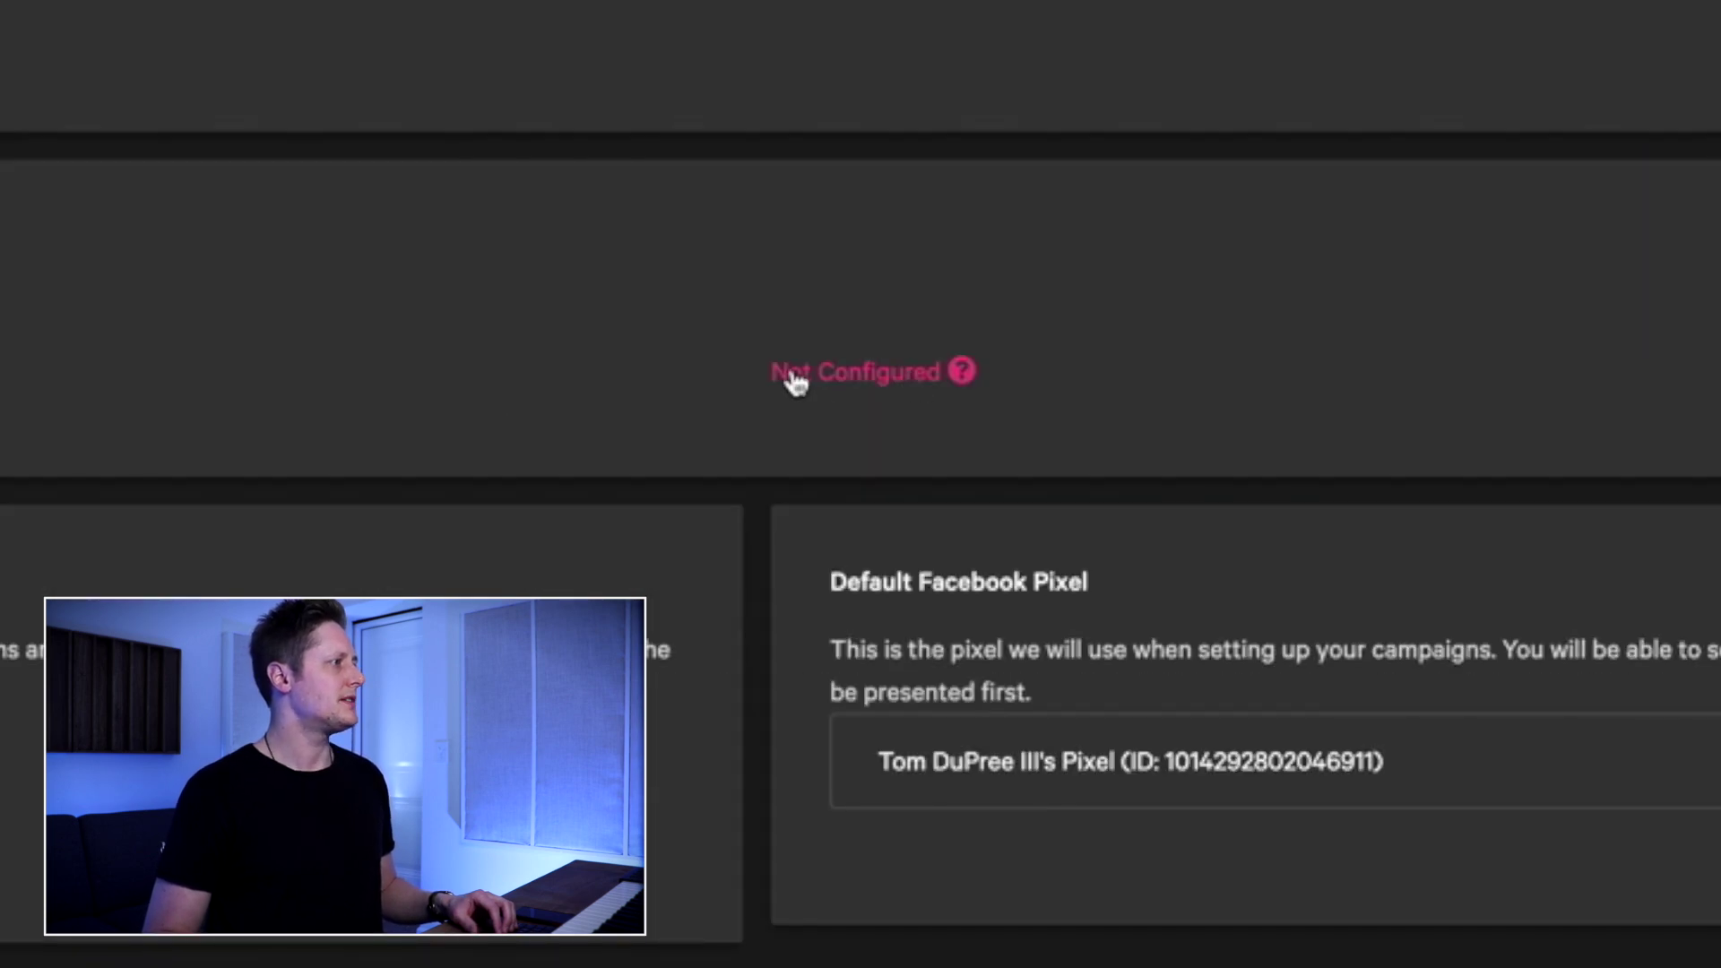
left_click(962, 373)
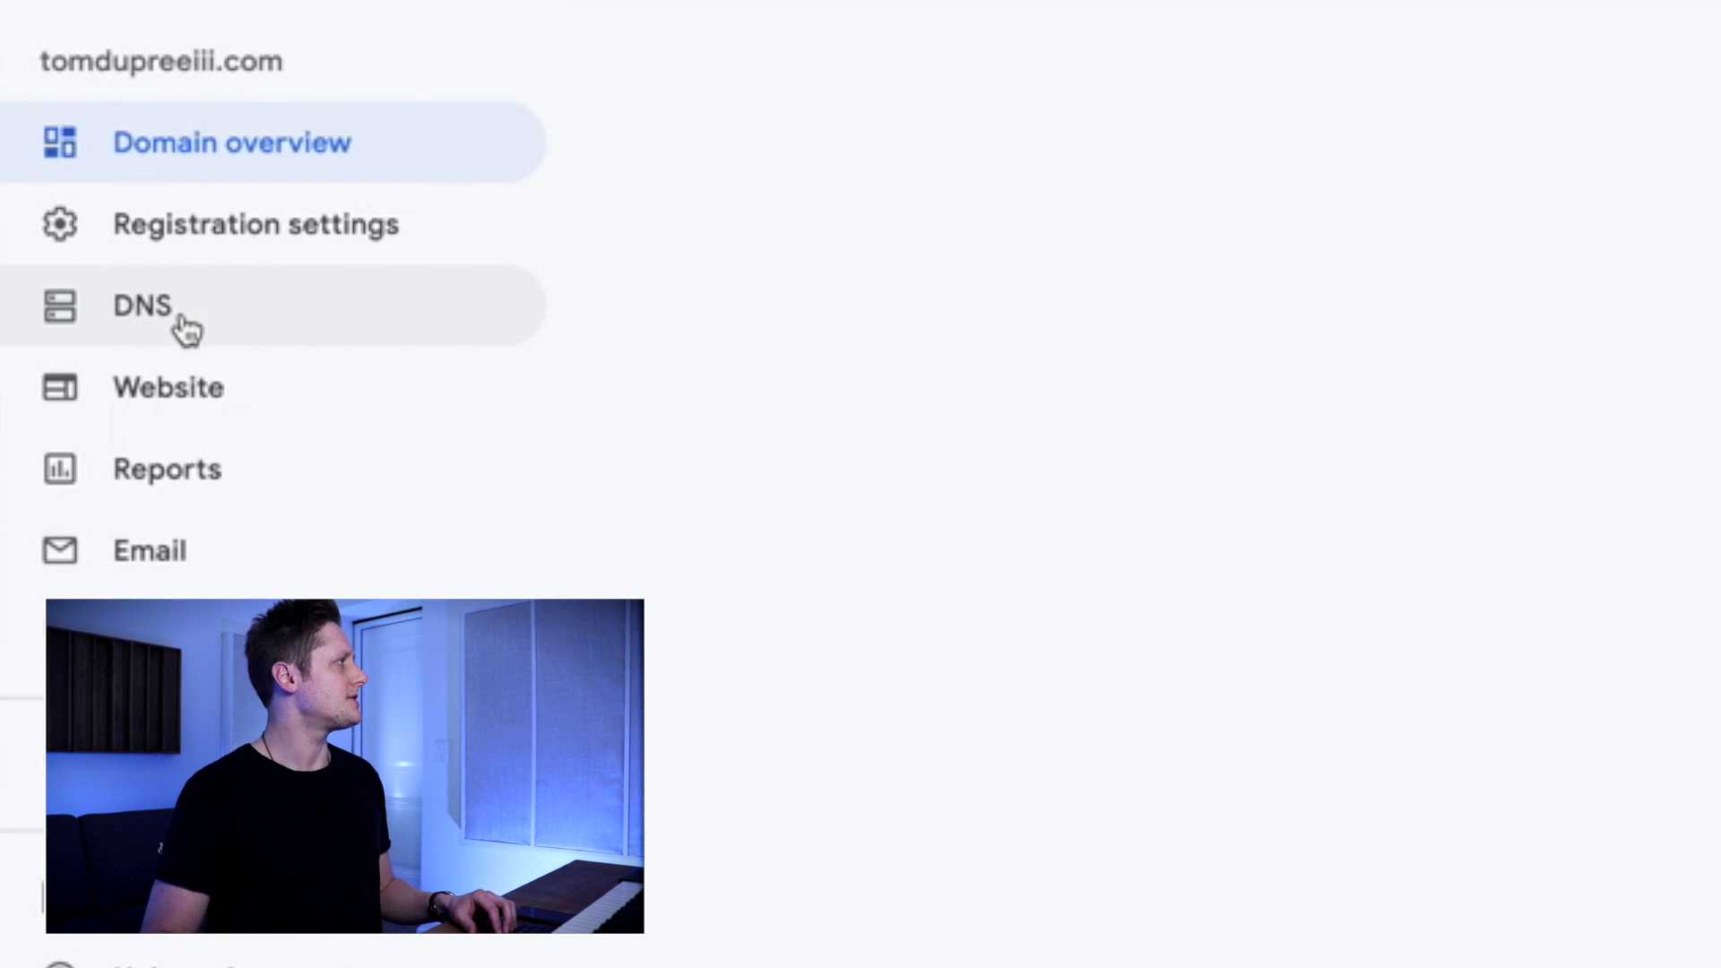
- Open the domain's DNS settings in Google Domains and scroll to the custom resource records
left_click(186, 329)
scroll(507, 382, "down", 10)
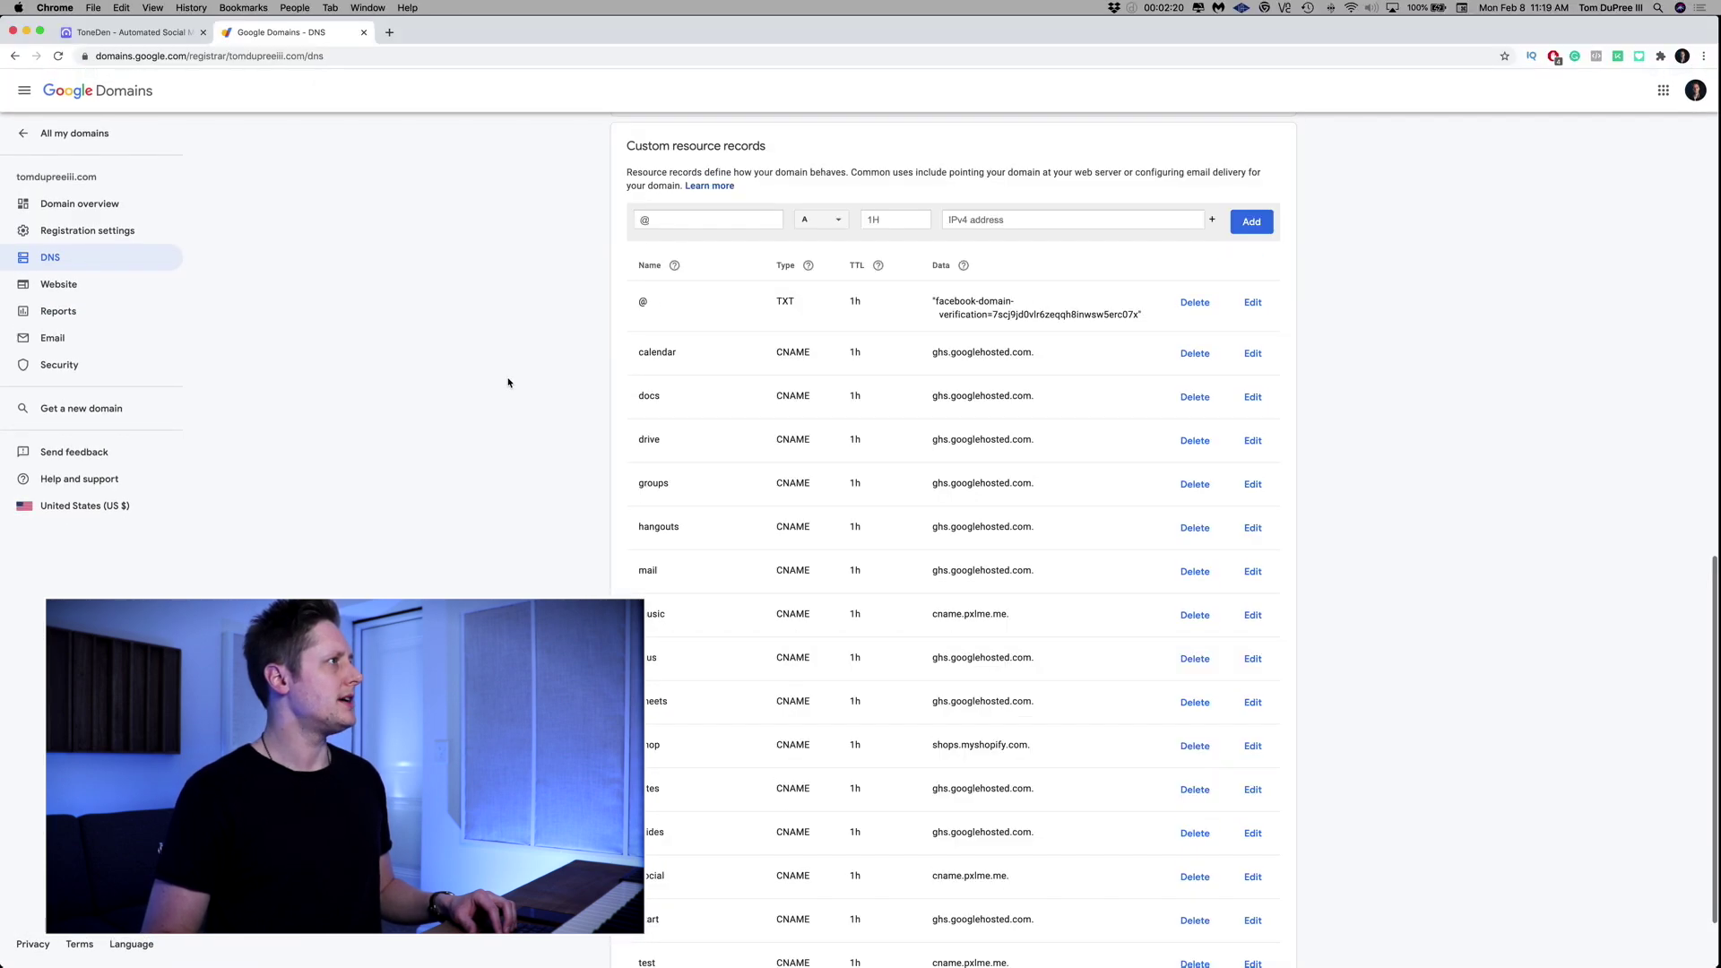
scroll(507, 382, "down", 5)
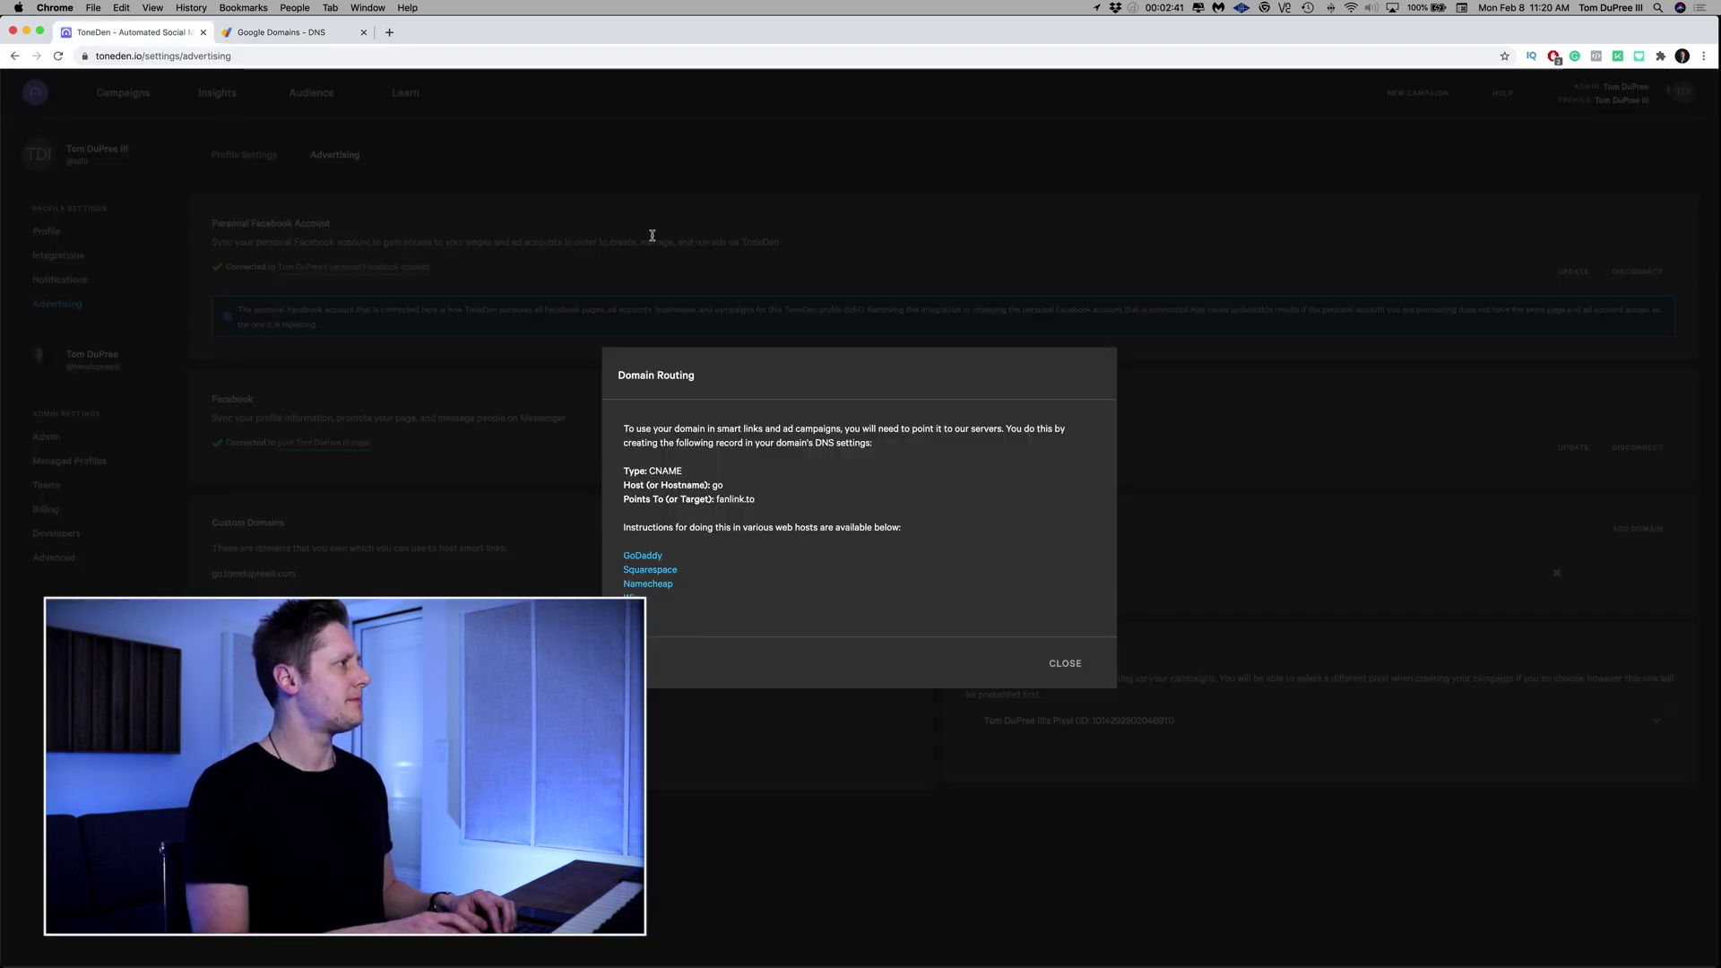
key("ctrl+Tab")
- Add a CNAME record named go pointing to fanlink.to
left_click(652, 233)
type("go")
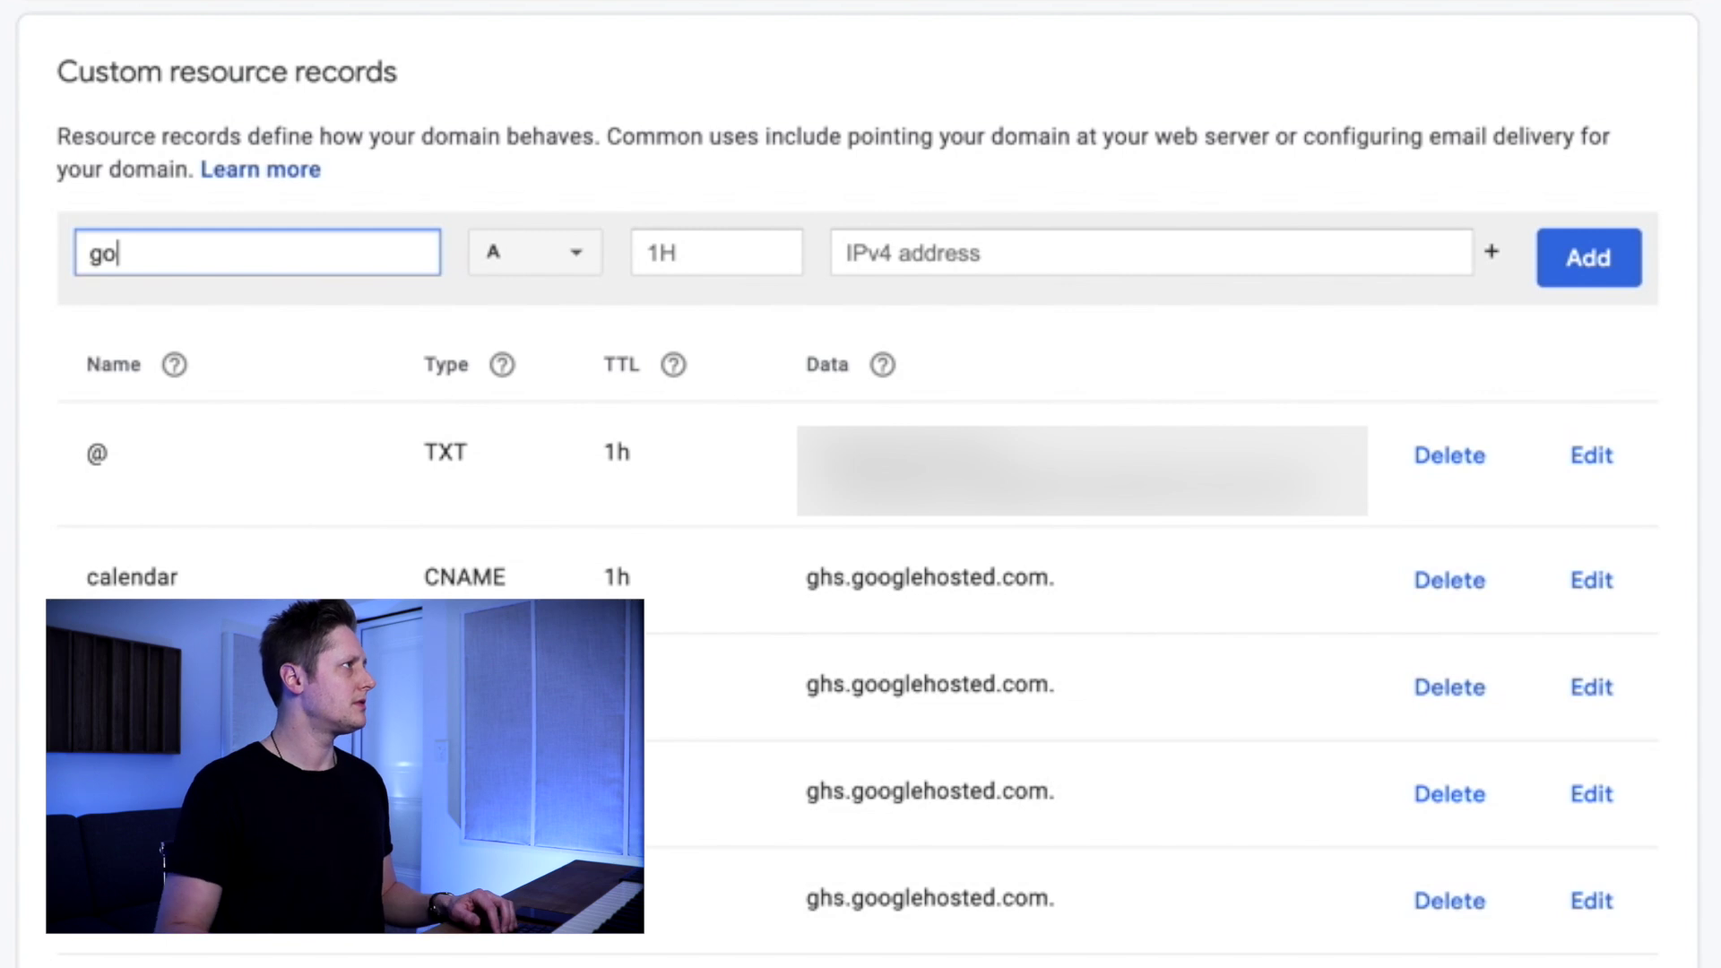
left_click(555, 258)
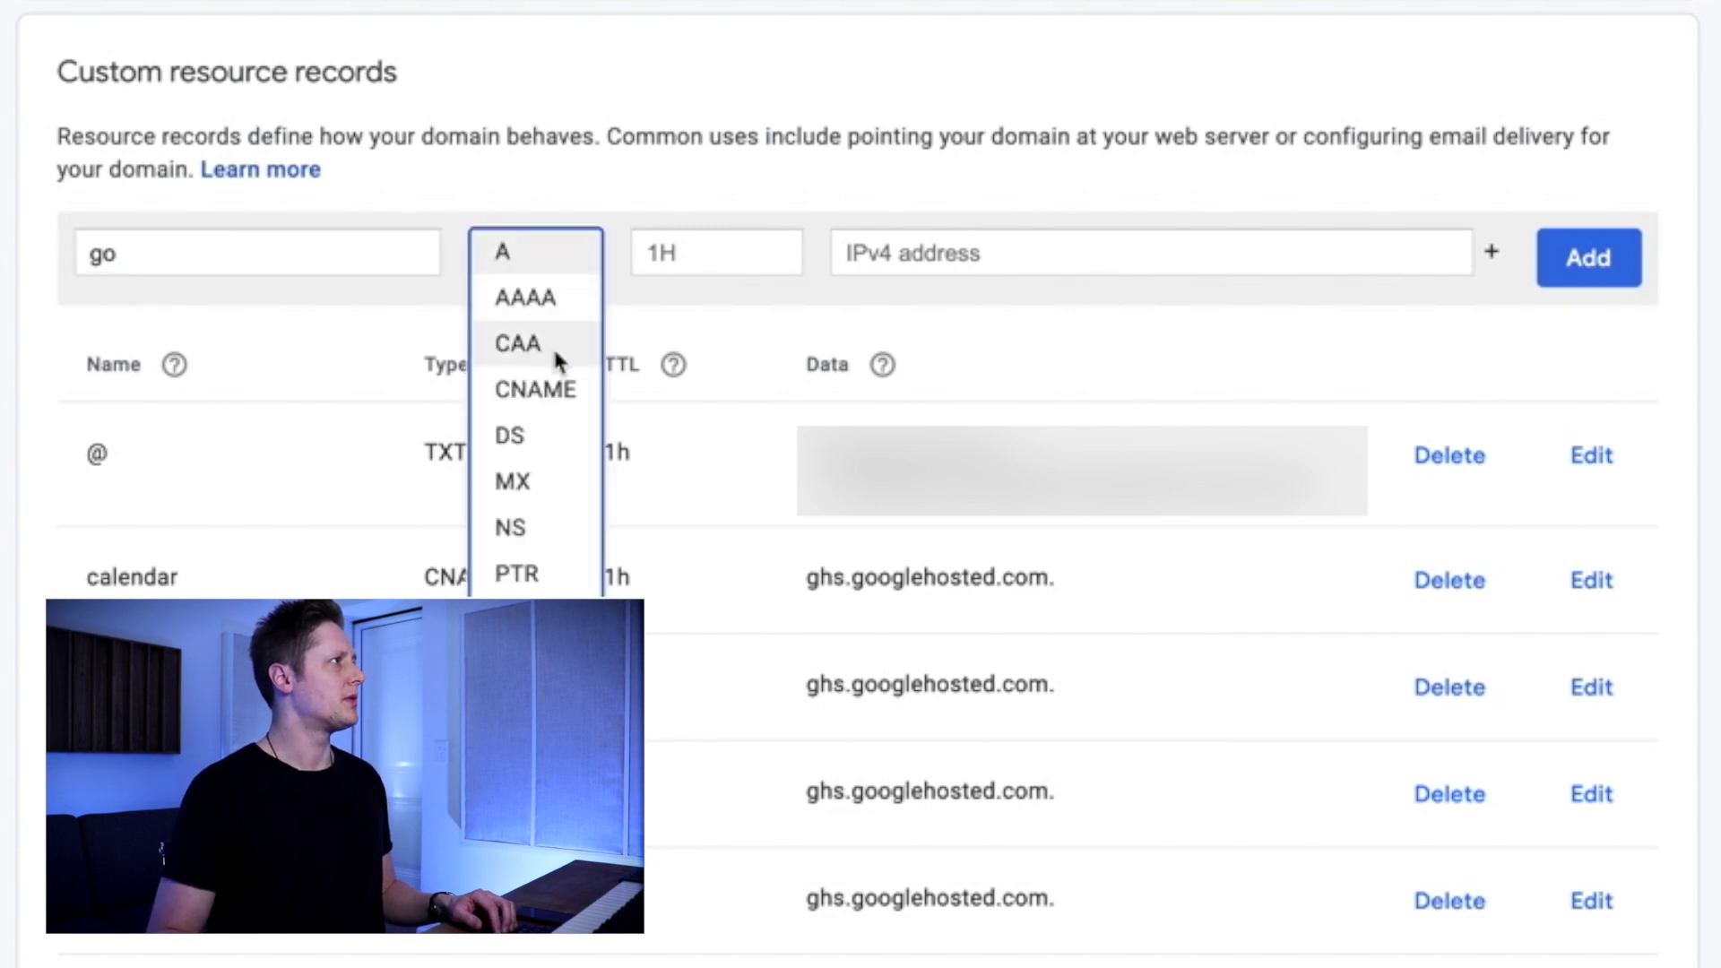
left_click(524, 385)
left_click(965, 256)
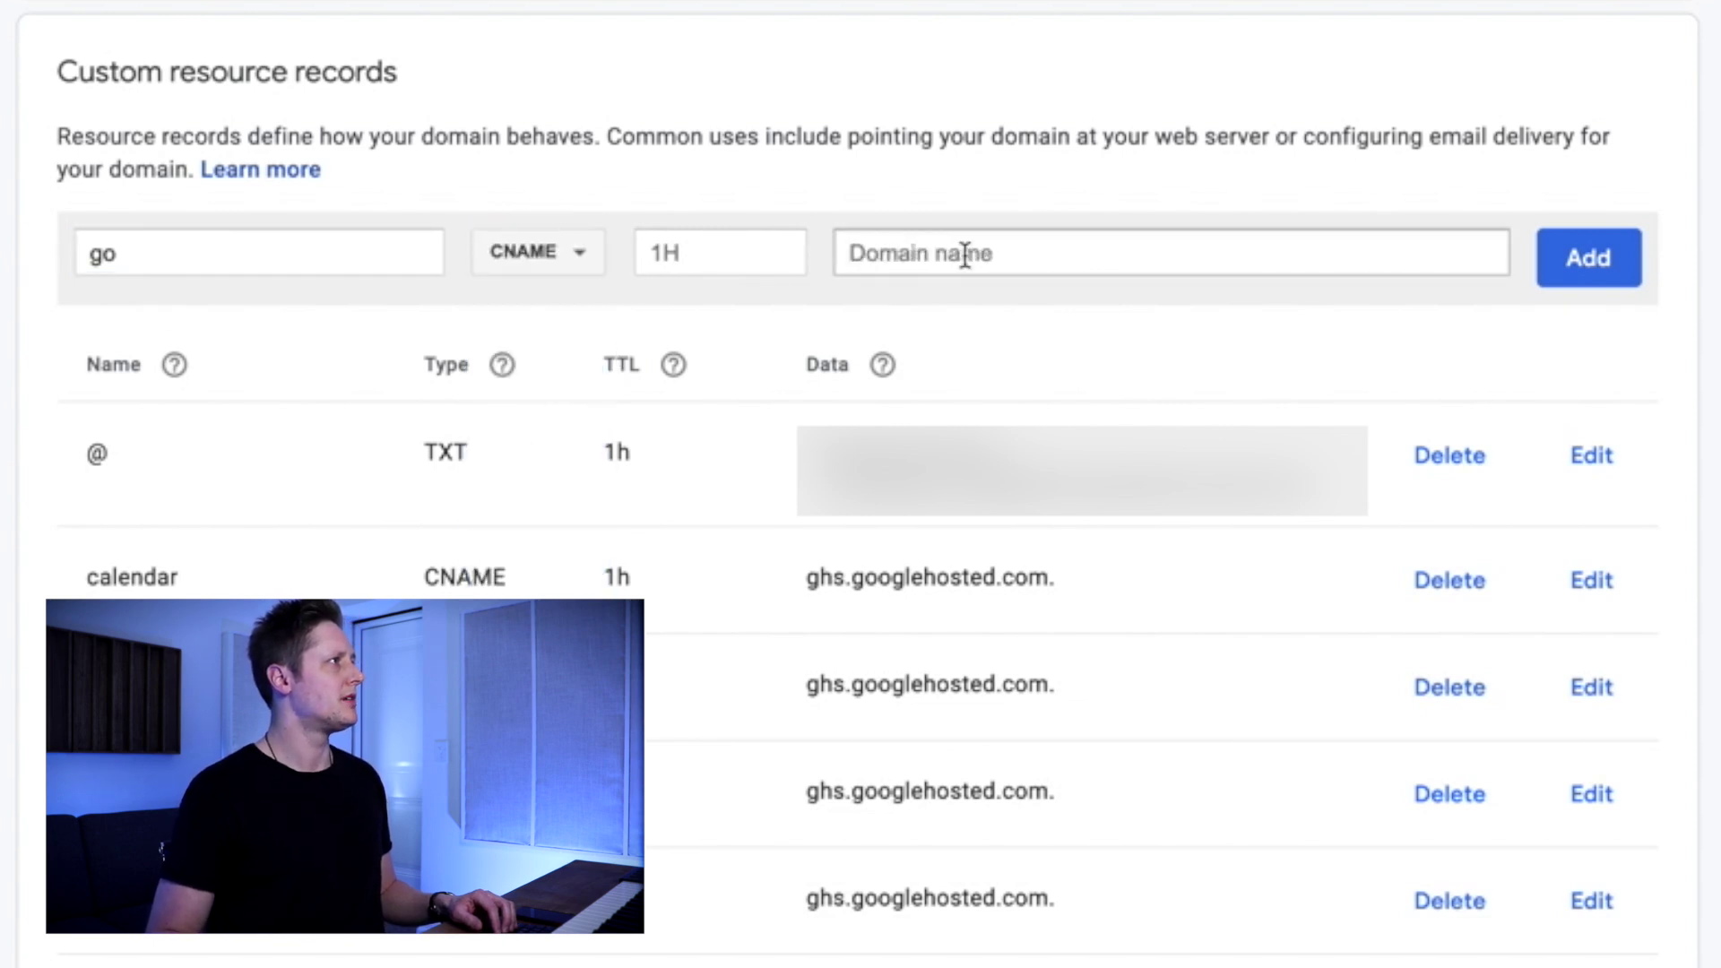
key("ctrl+Tab")
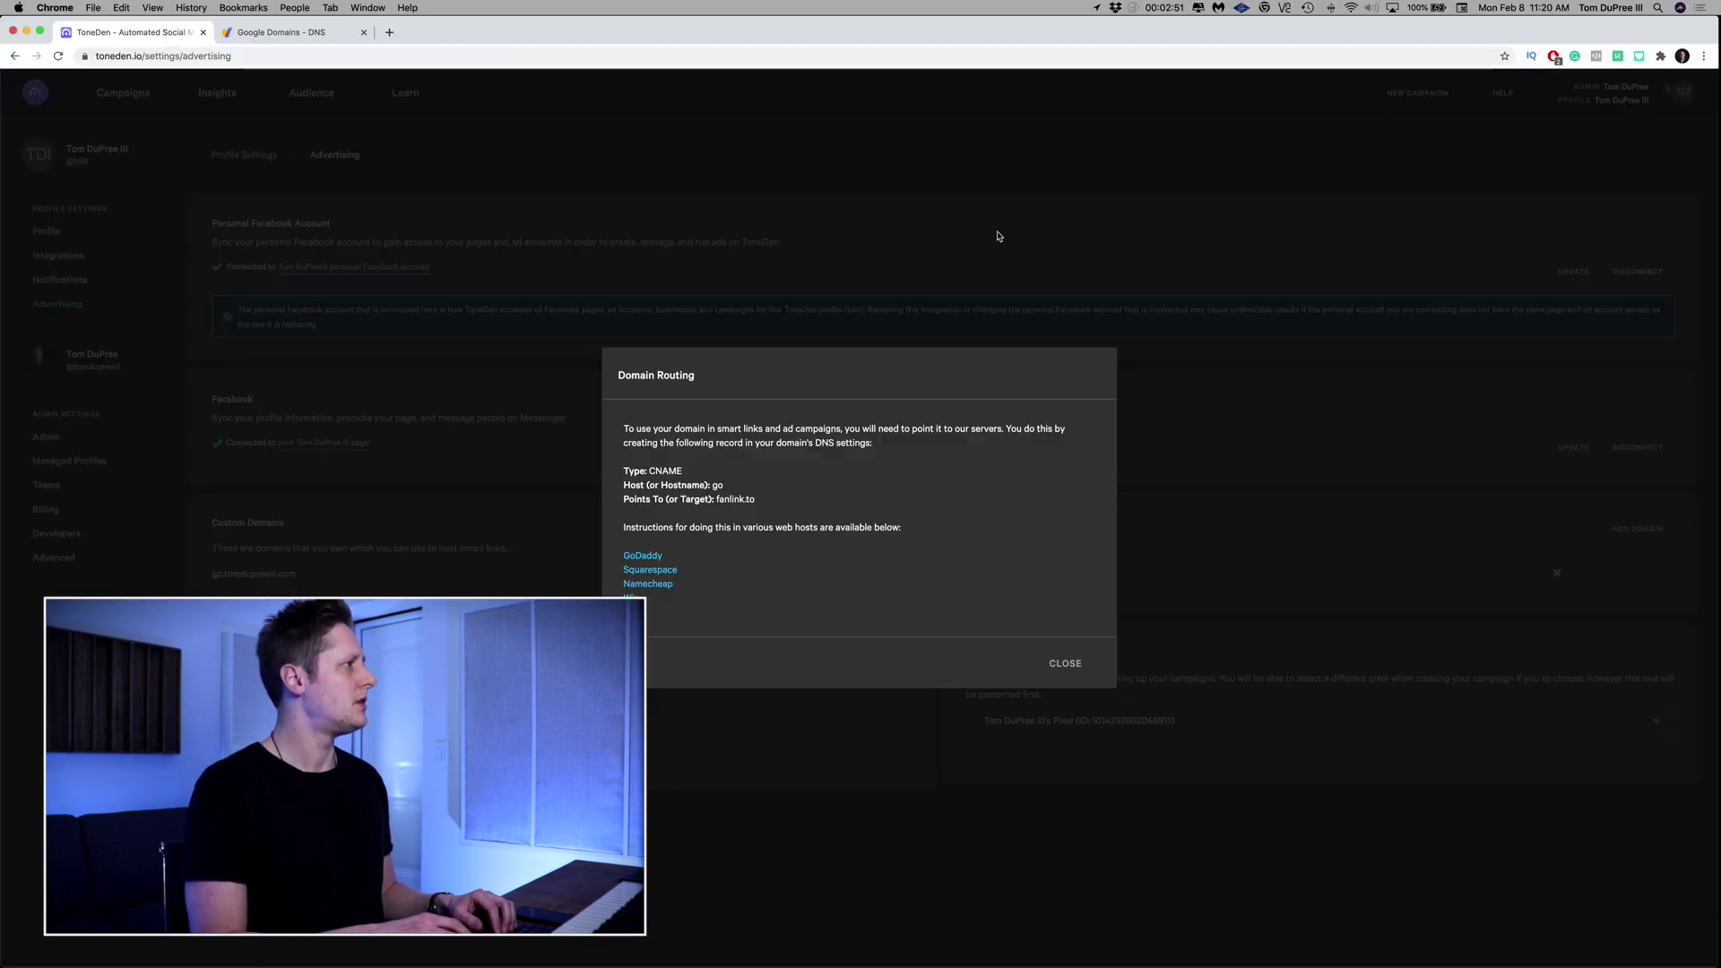
key("ctrl+Tab")
type("fa")
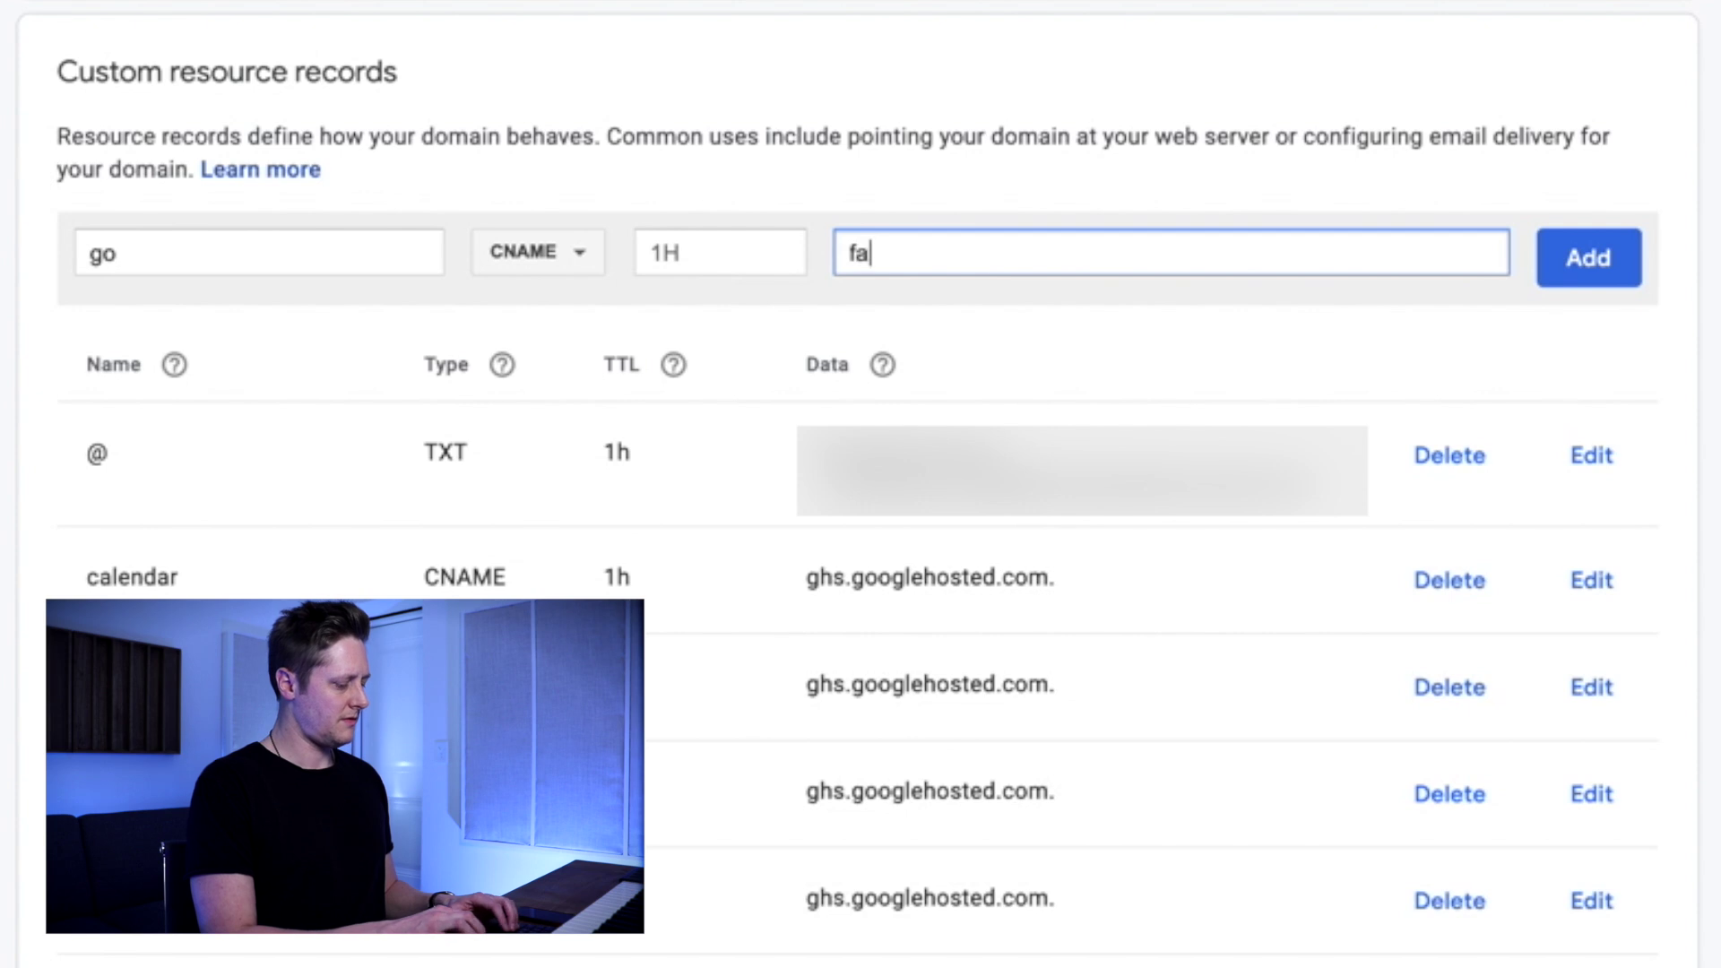
type("nlink.")
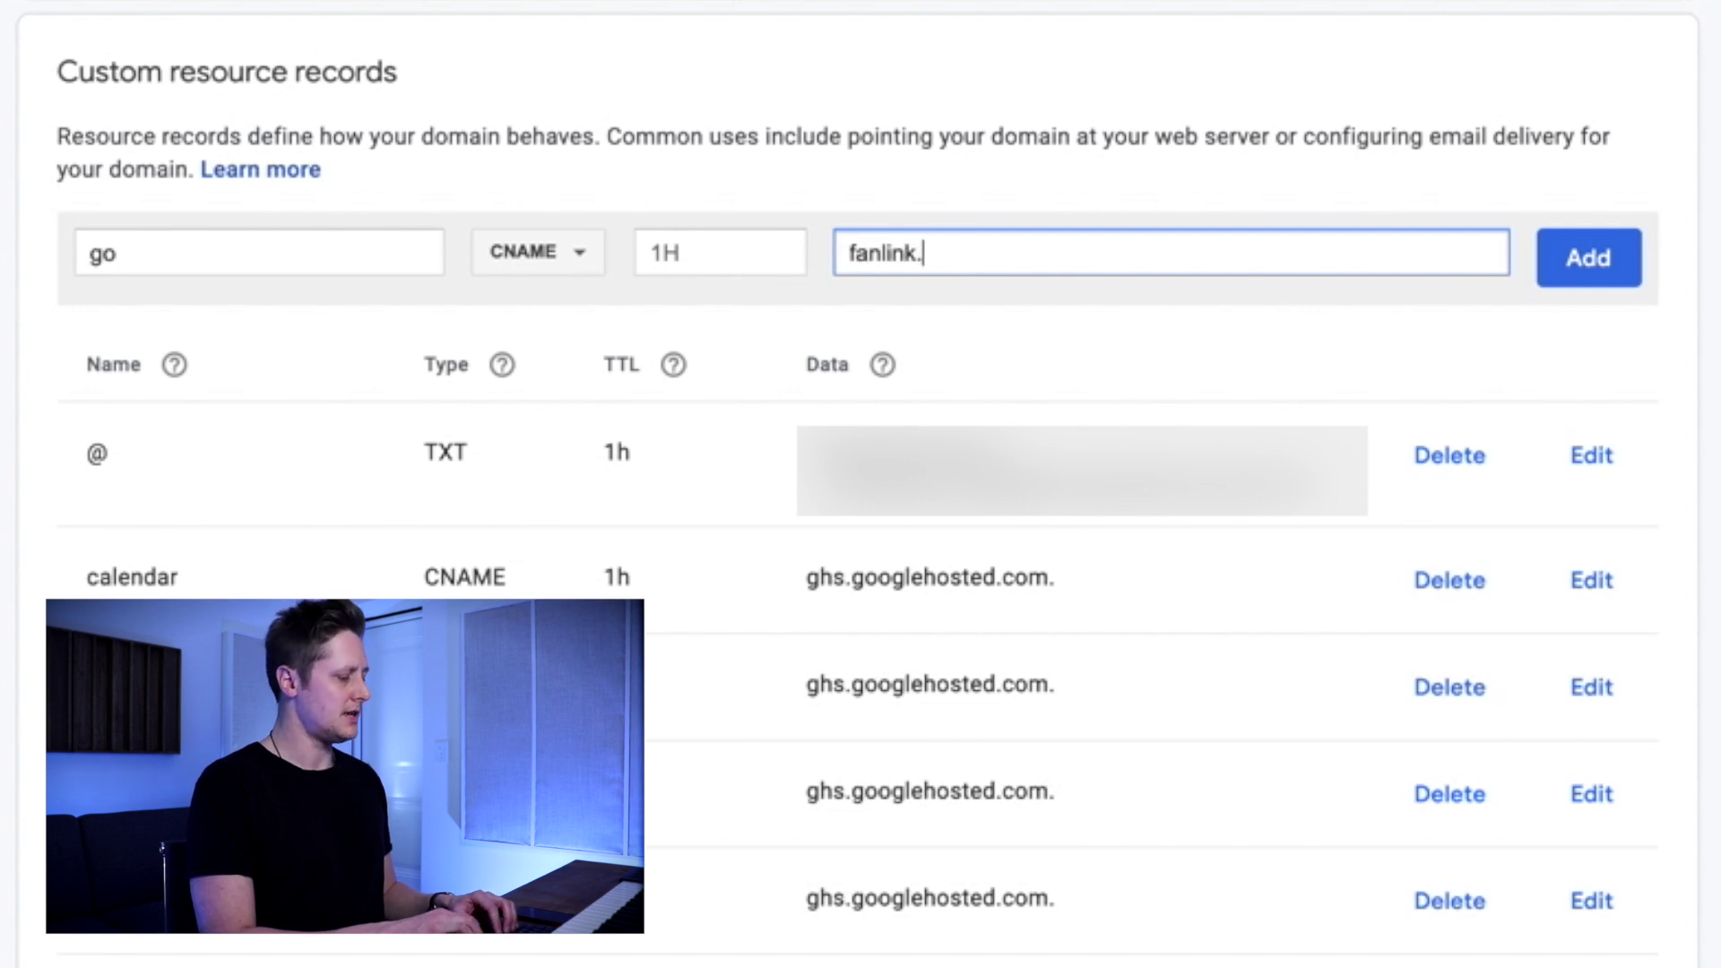
type("to")
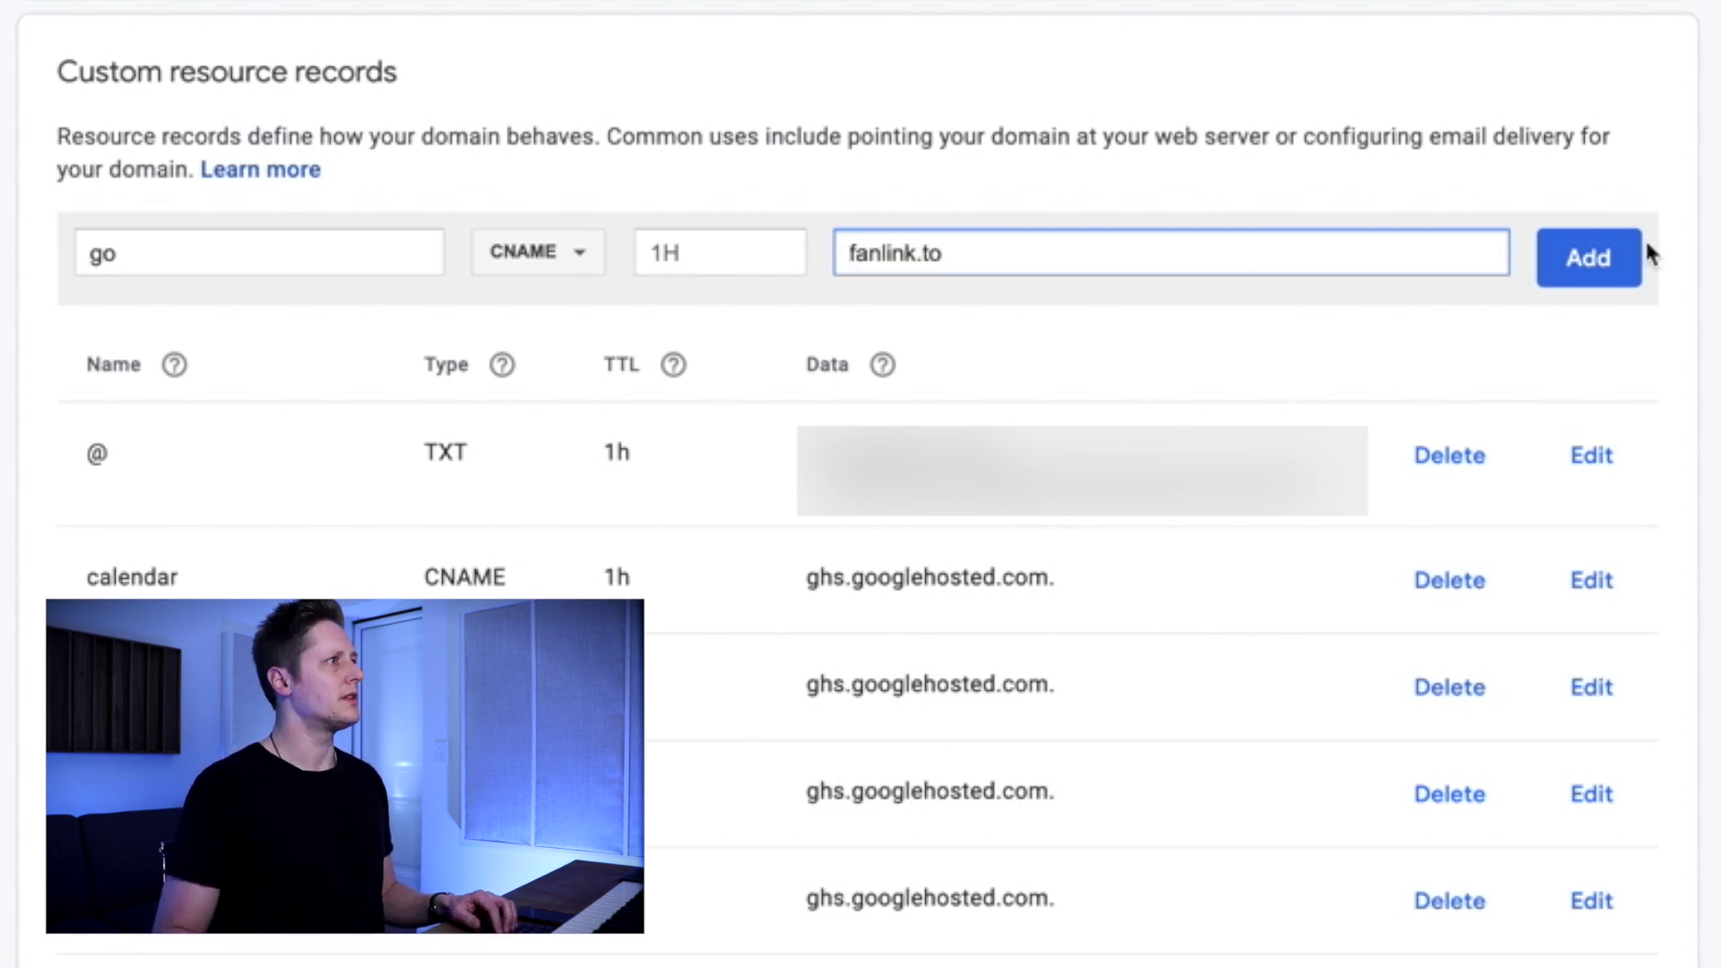
left_click(1604, 266)
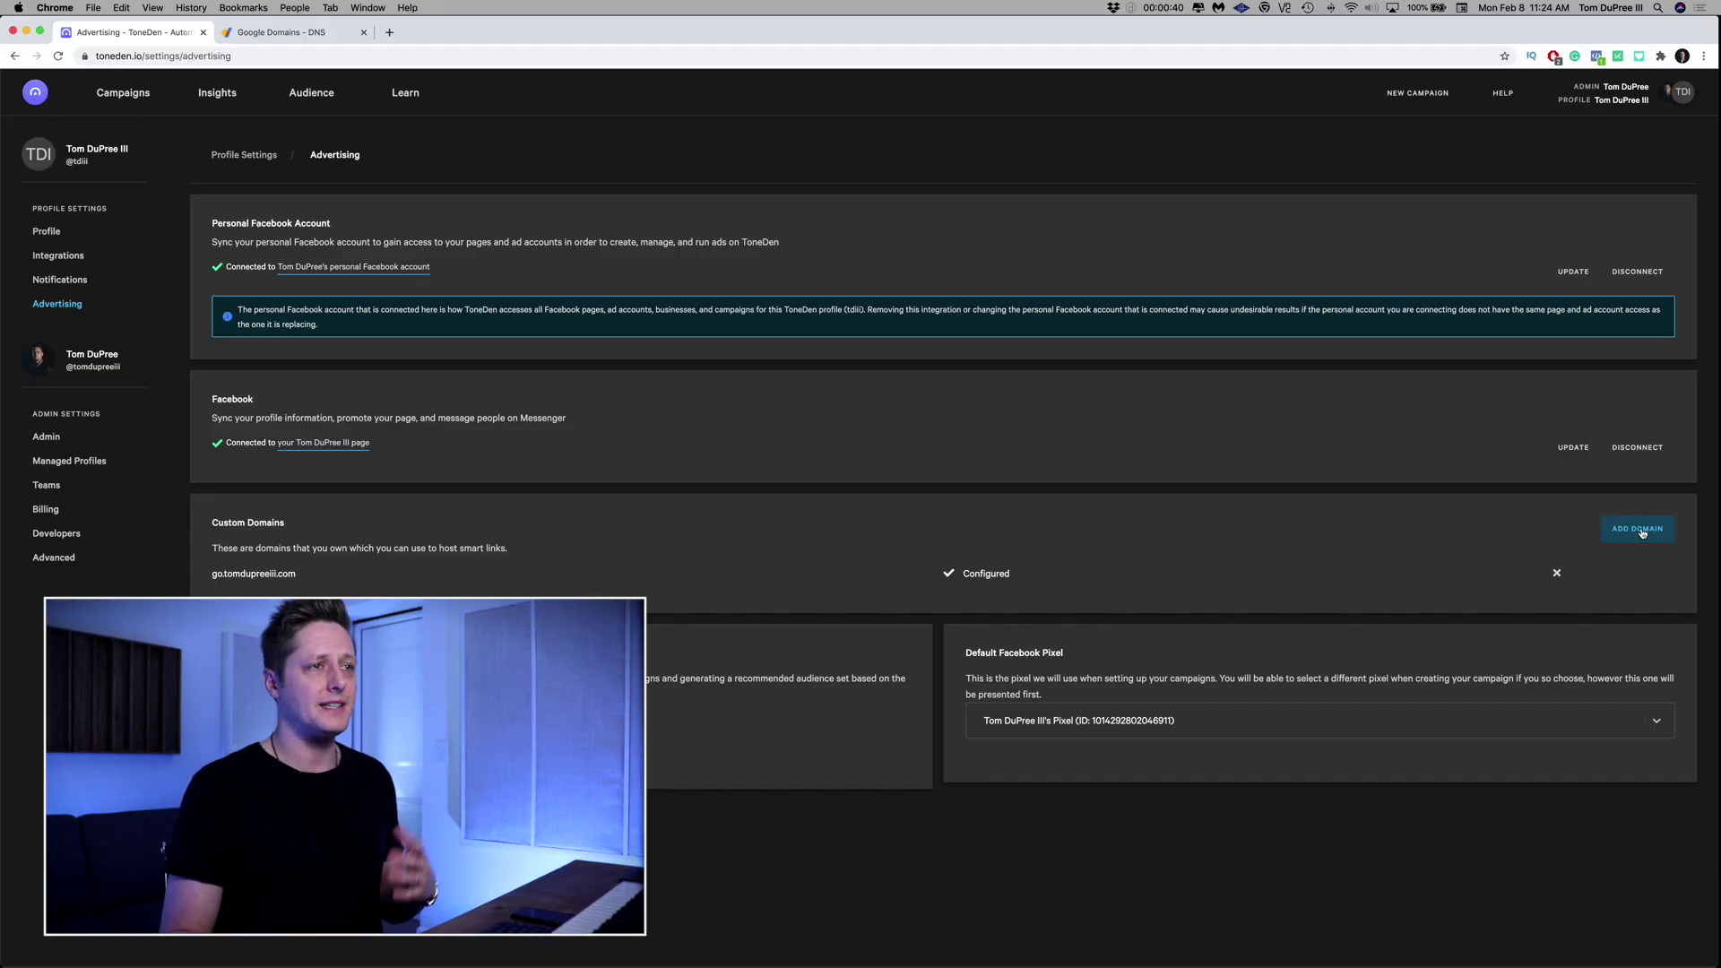
- Add link.tomdupreeiii.com as a second custom domain
left_click(1638, 529)
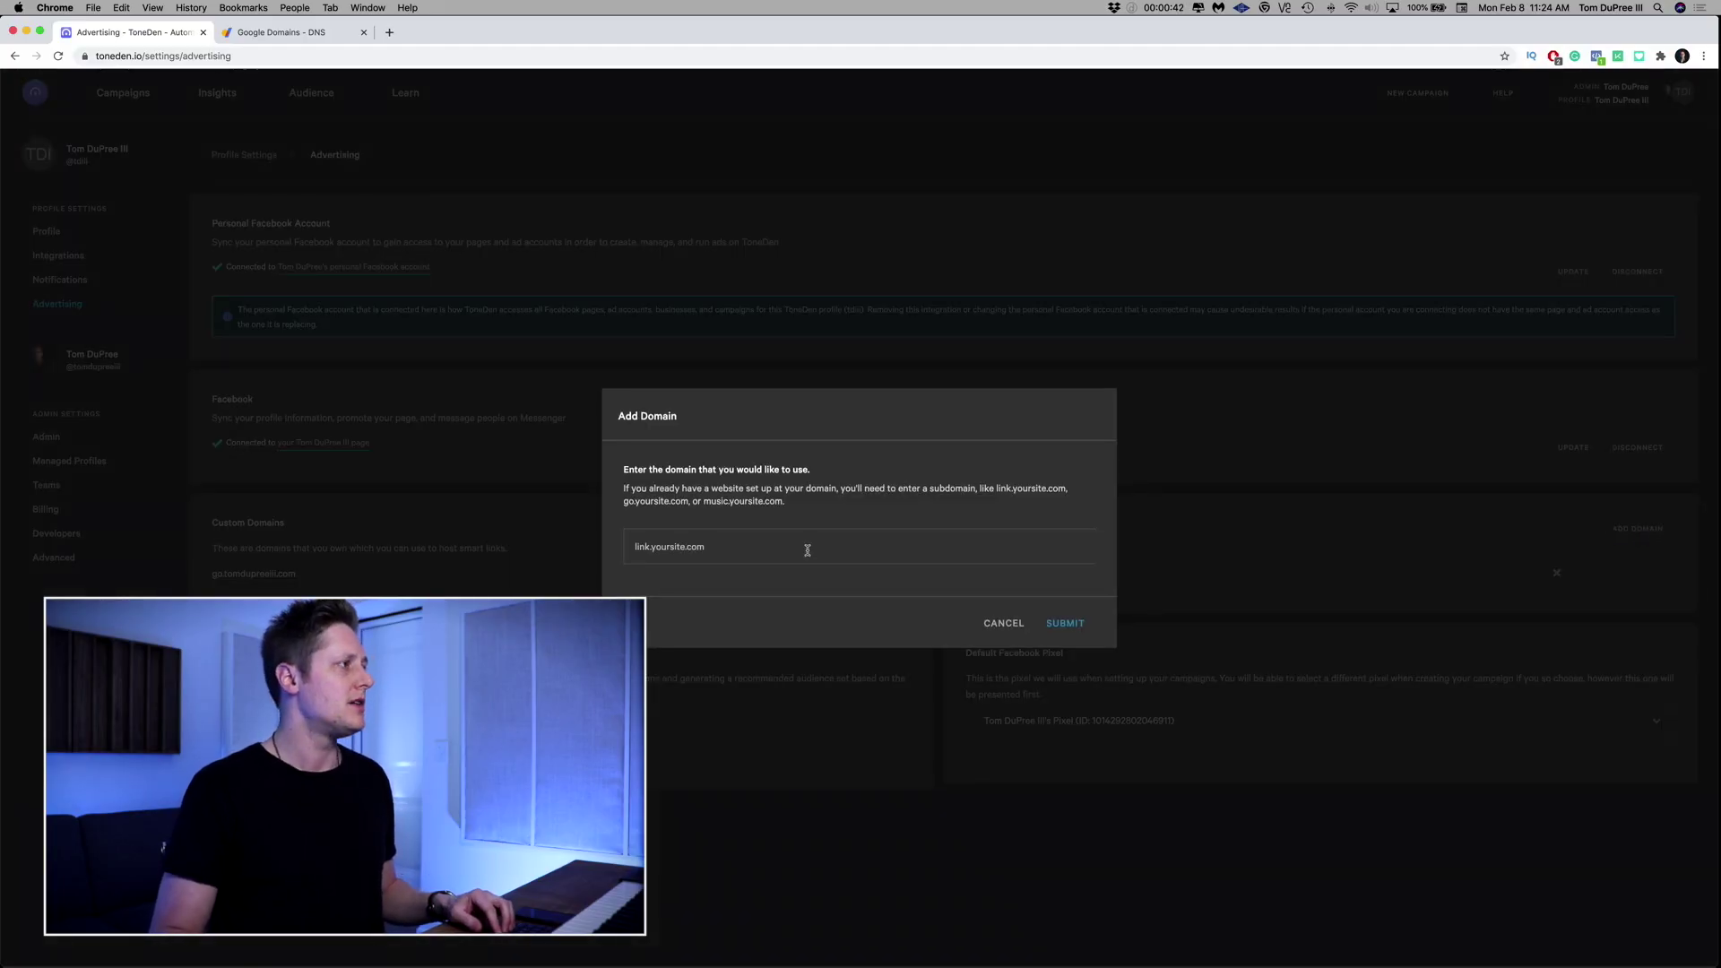
type("link.tomdupreeiii.com")
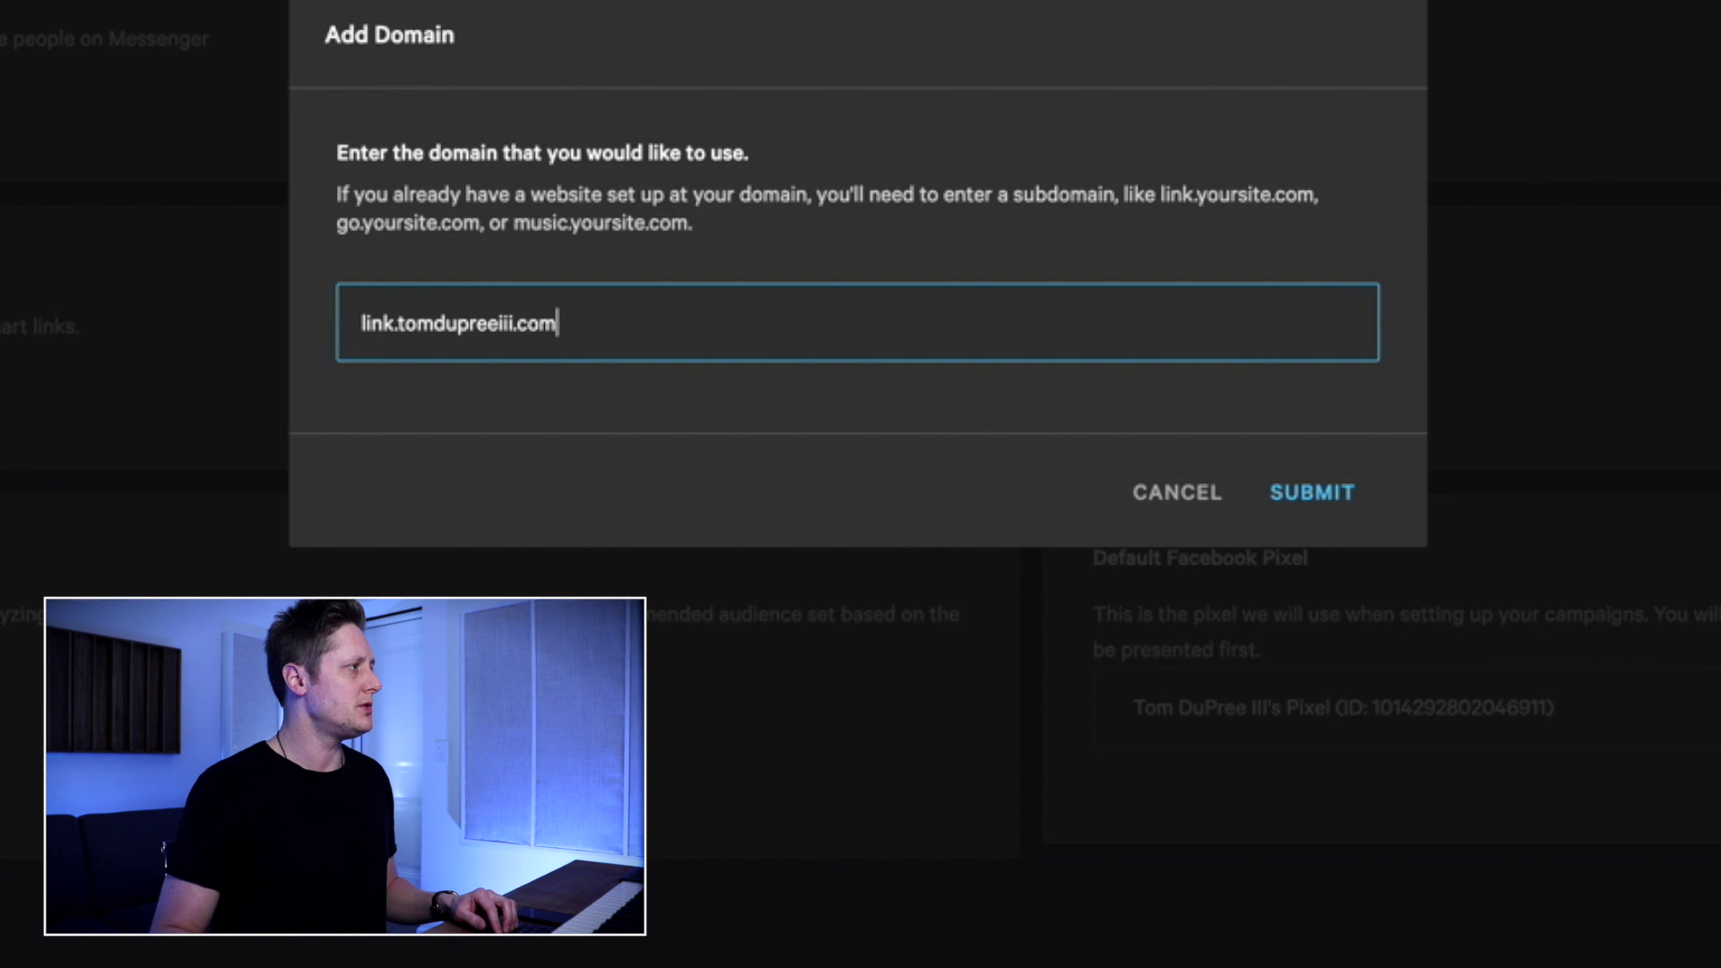
left_click(1330, 502)
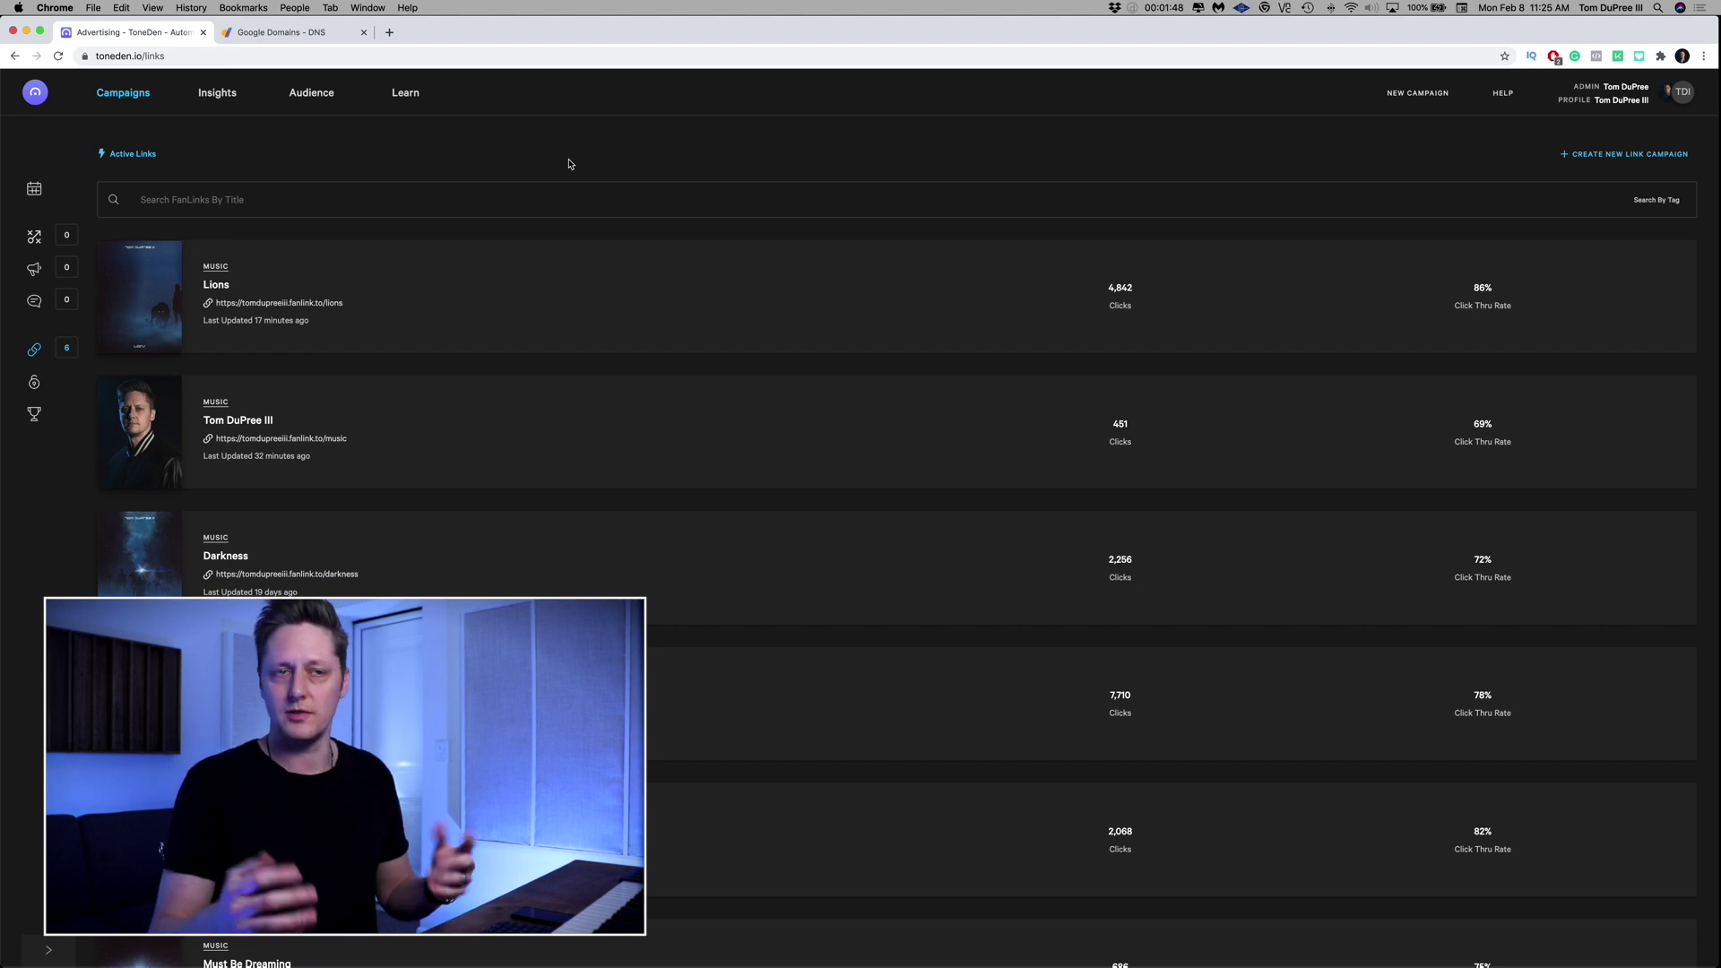
- Duplicate the Lions smart link and change its link domain to go.tomdupreeiii.com
left_click(554, 277)
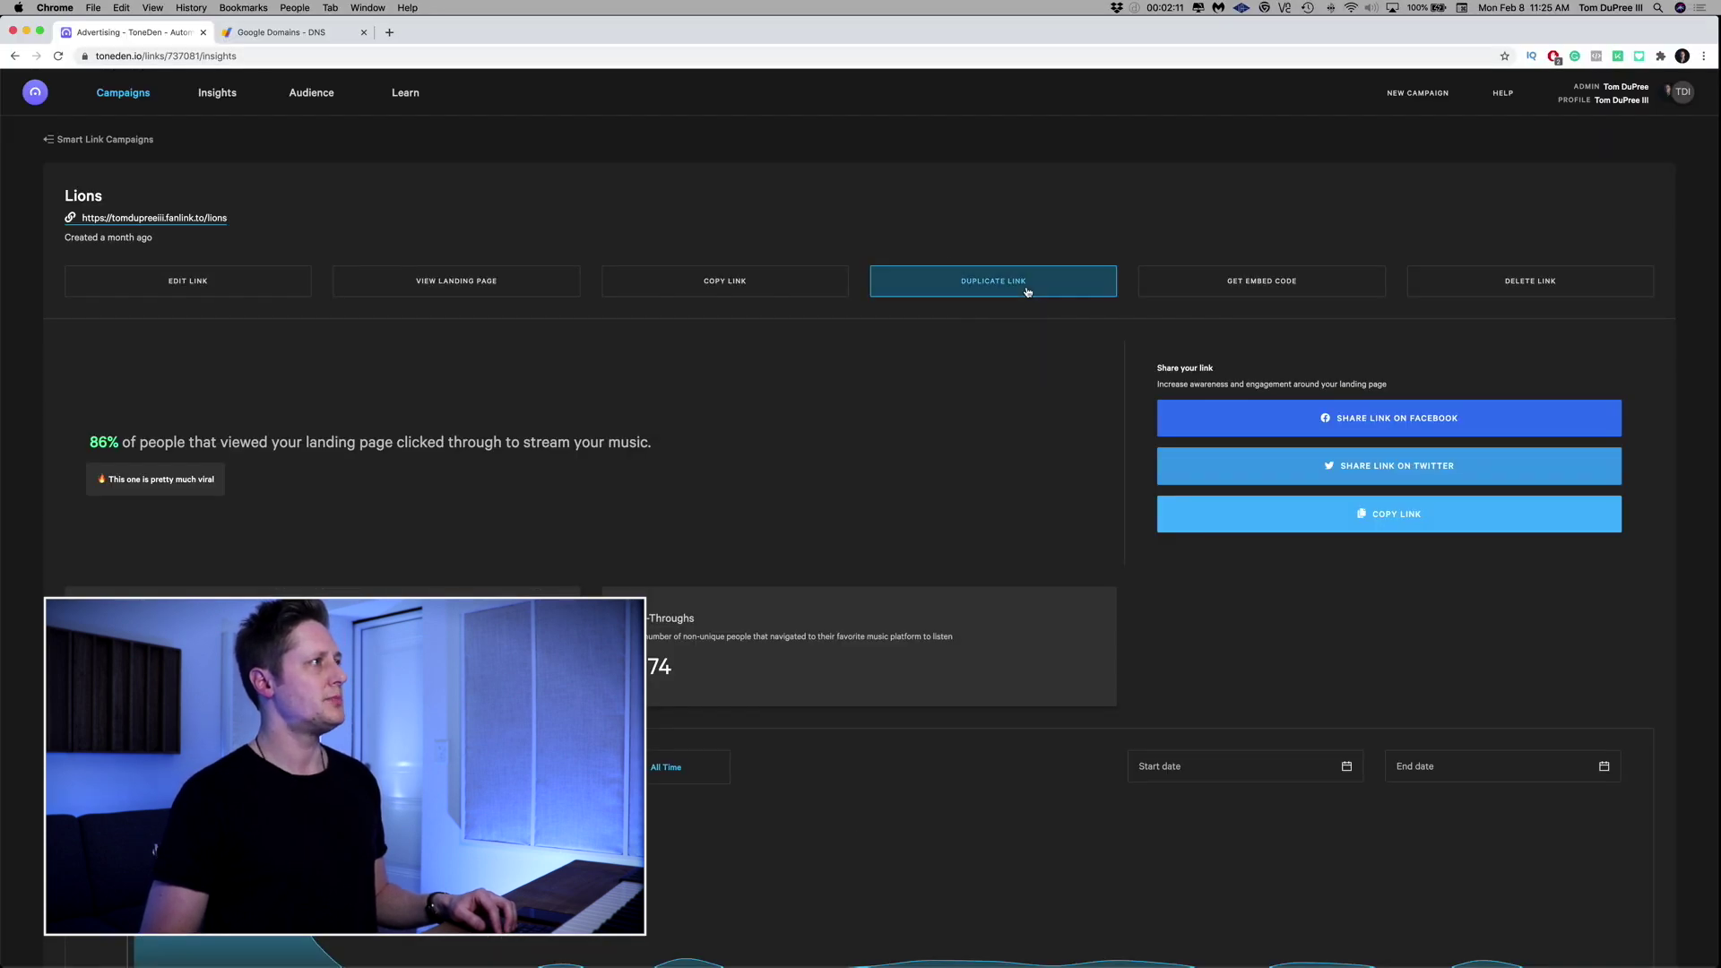
left_click(1029, 294)
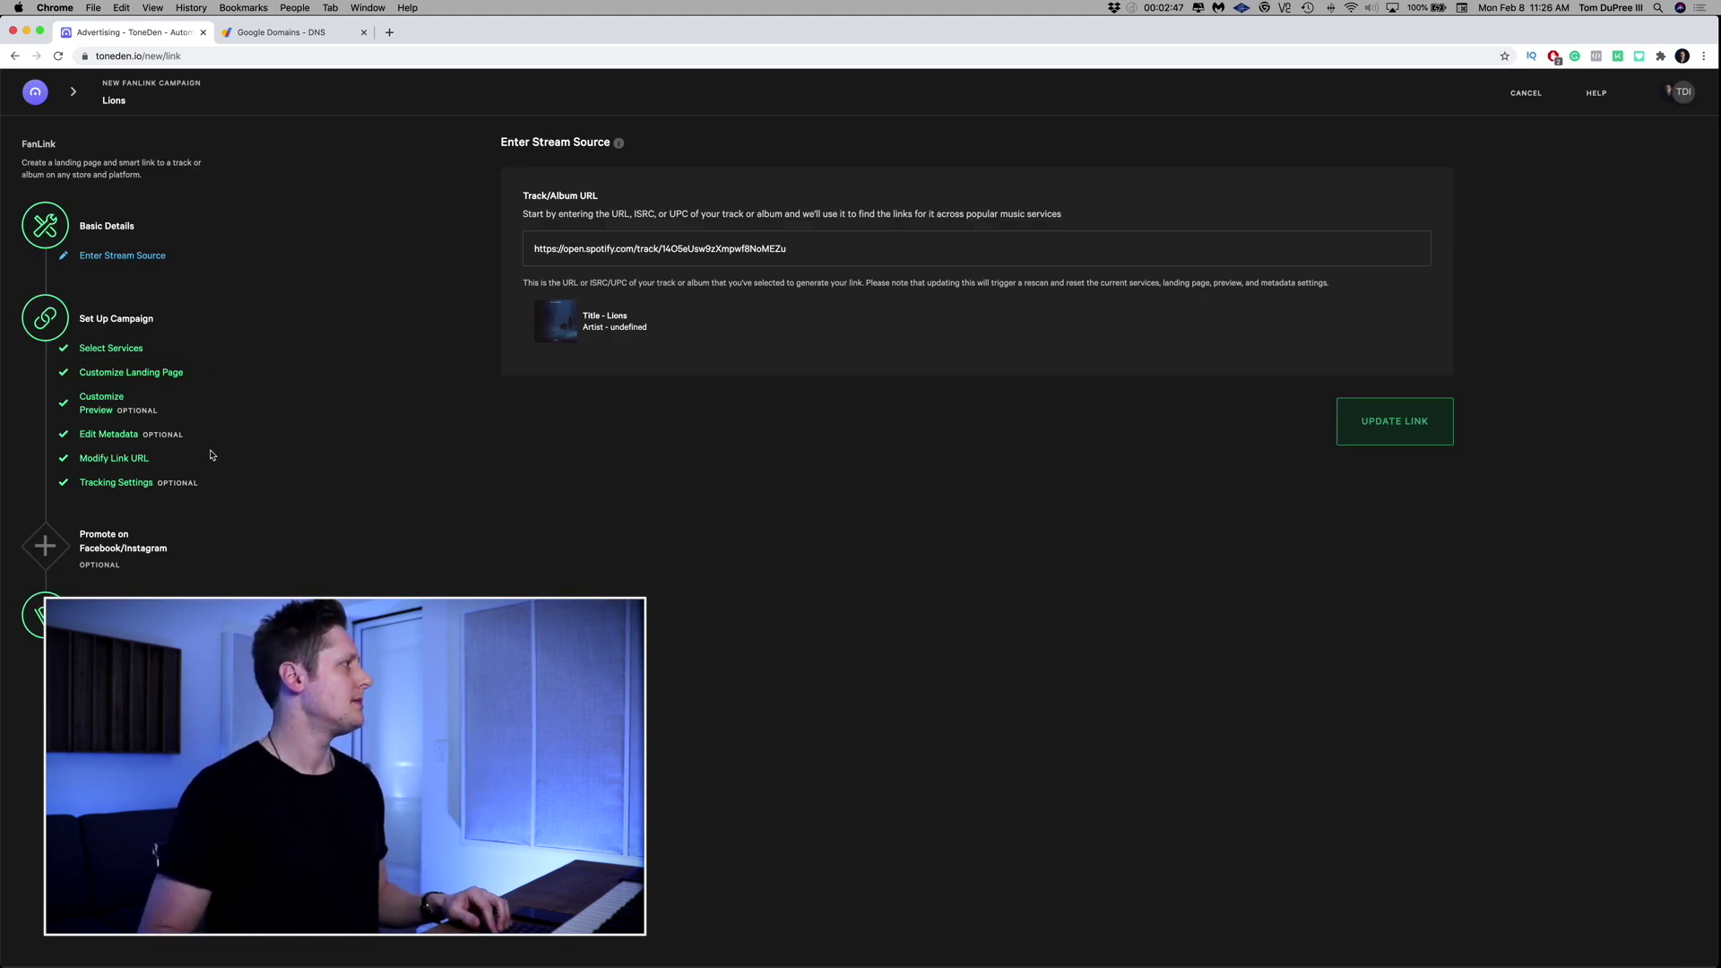
left_click(128, 460)
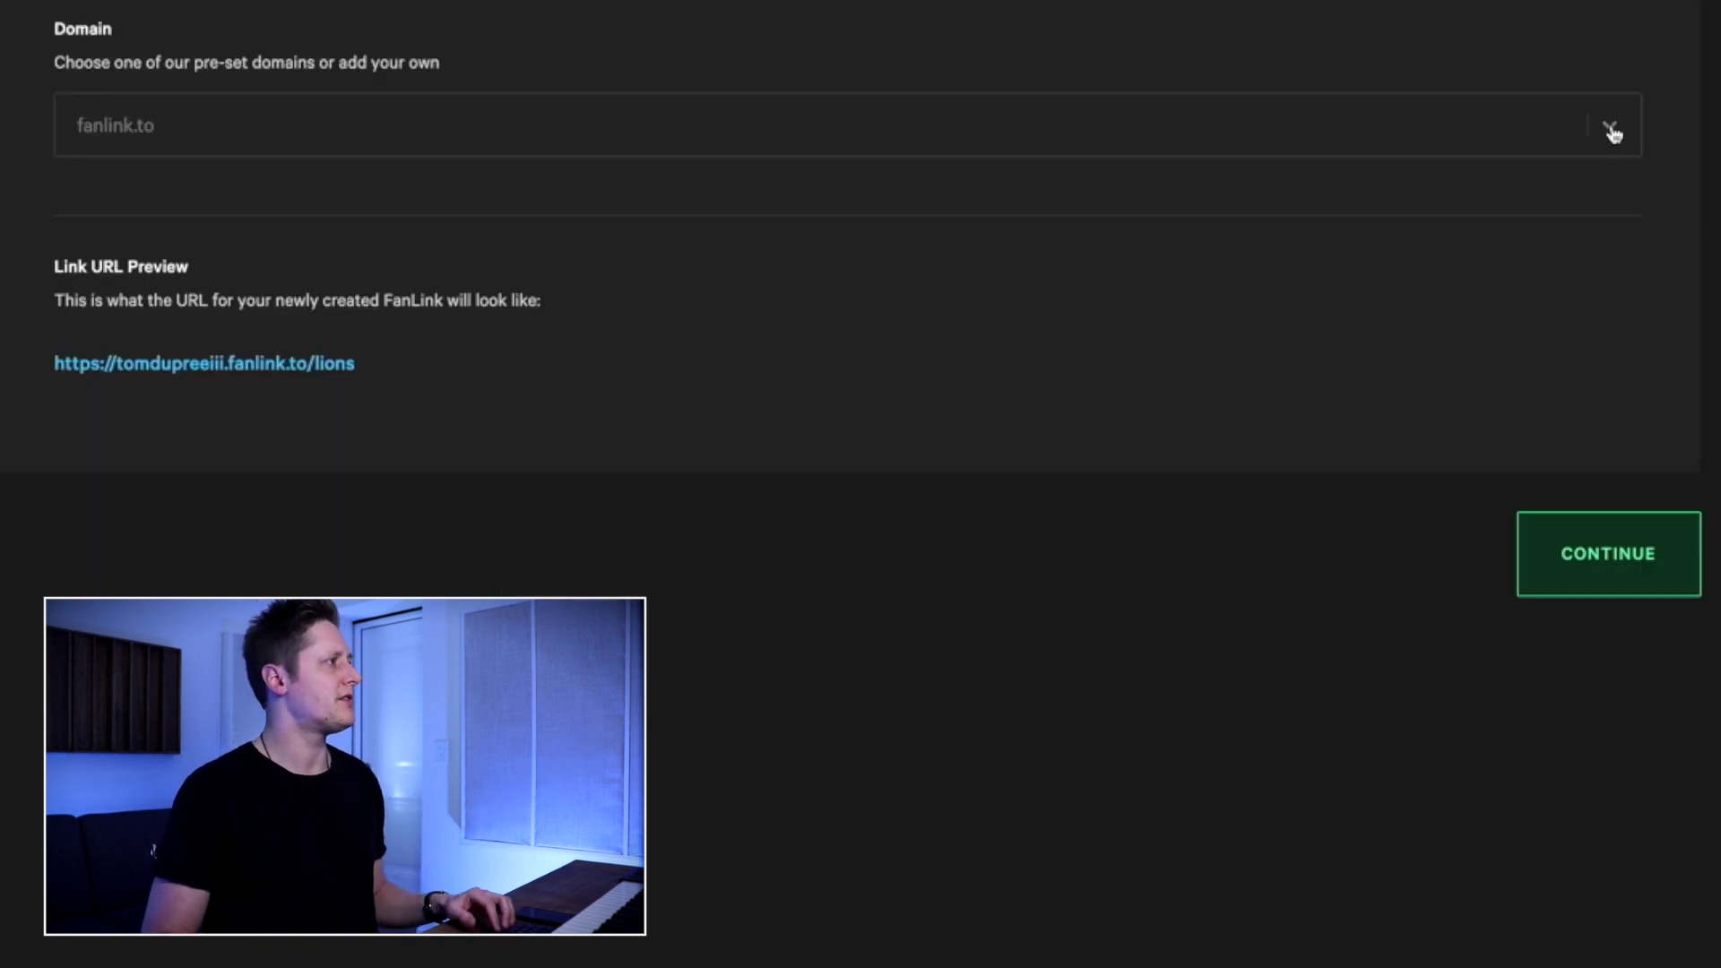
left_click(1611, 130)
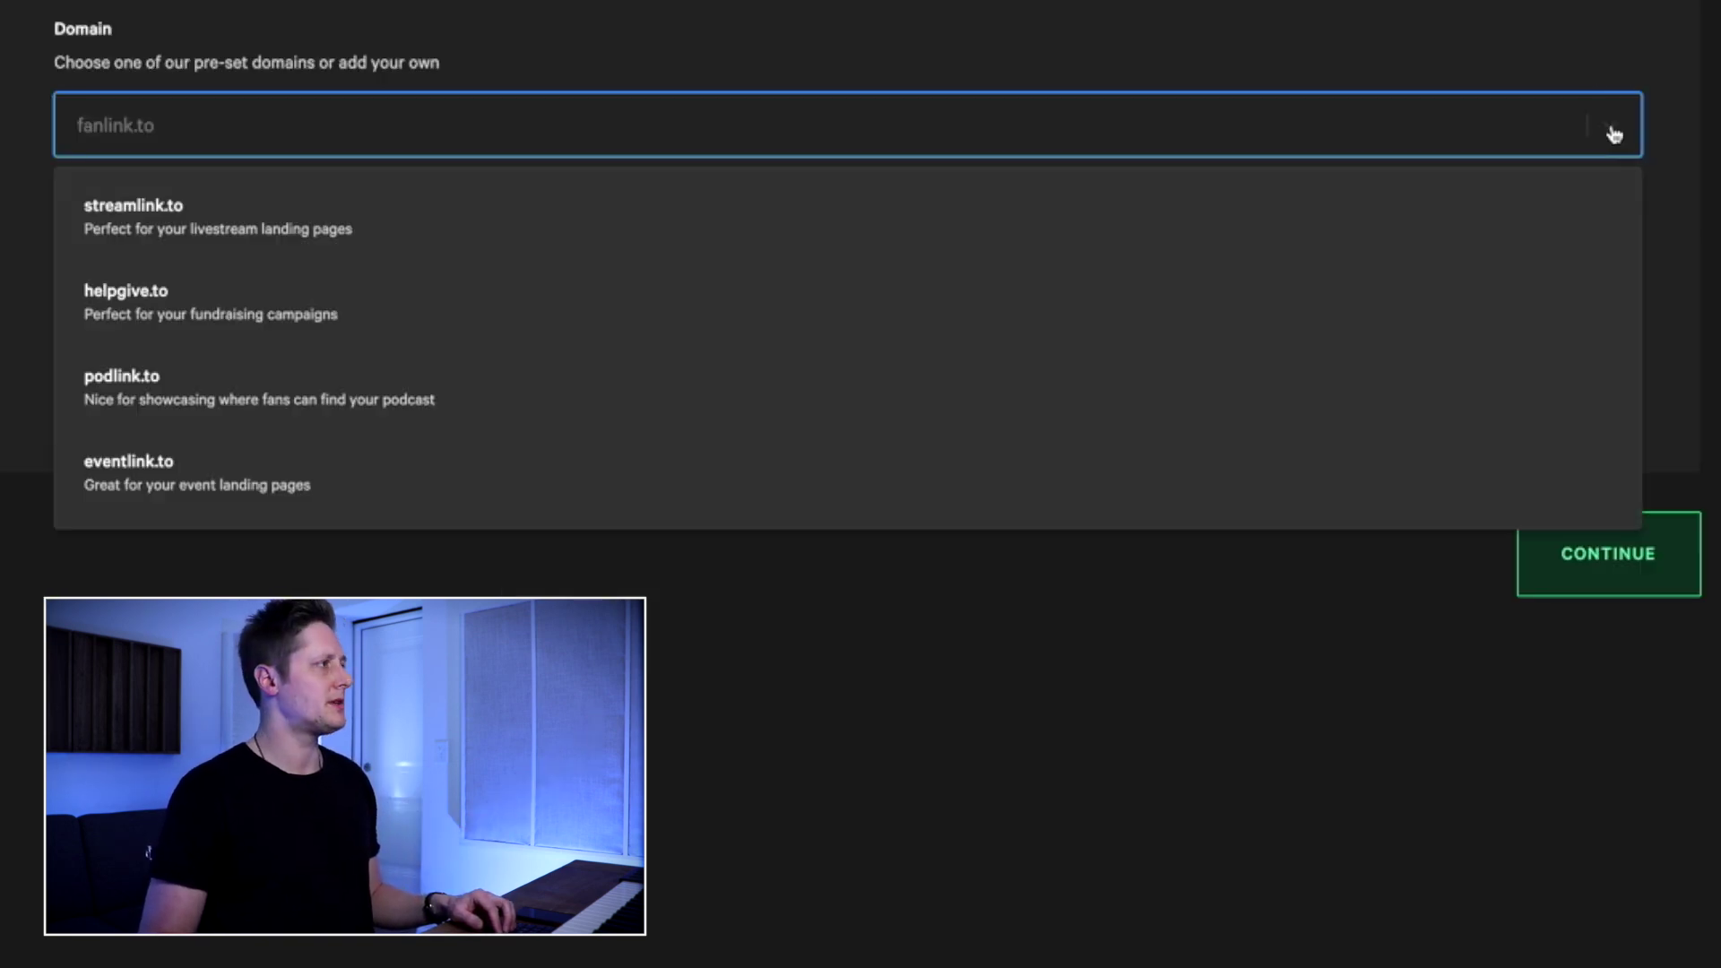
scroll(1345, 277, "down", 5)
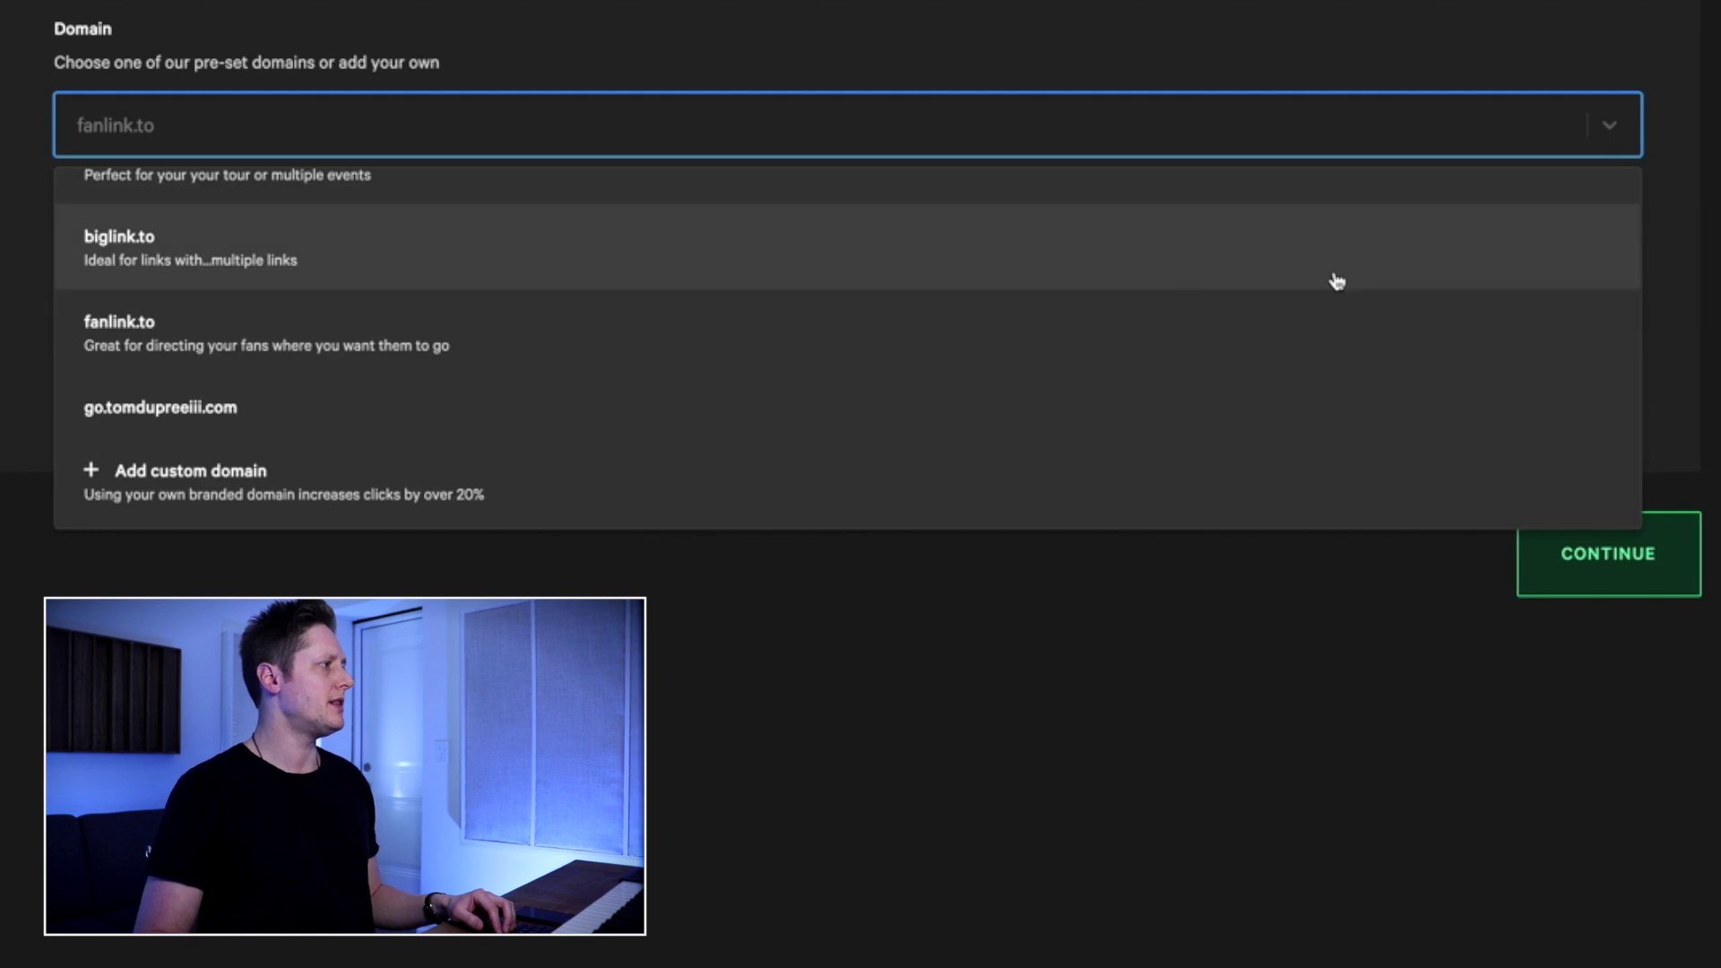
left_click(235, 410)
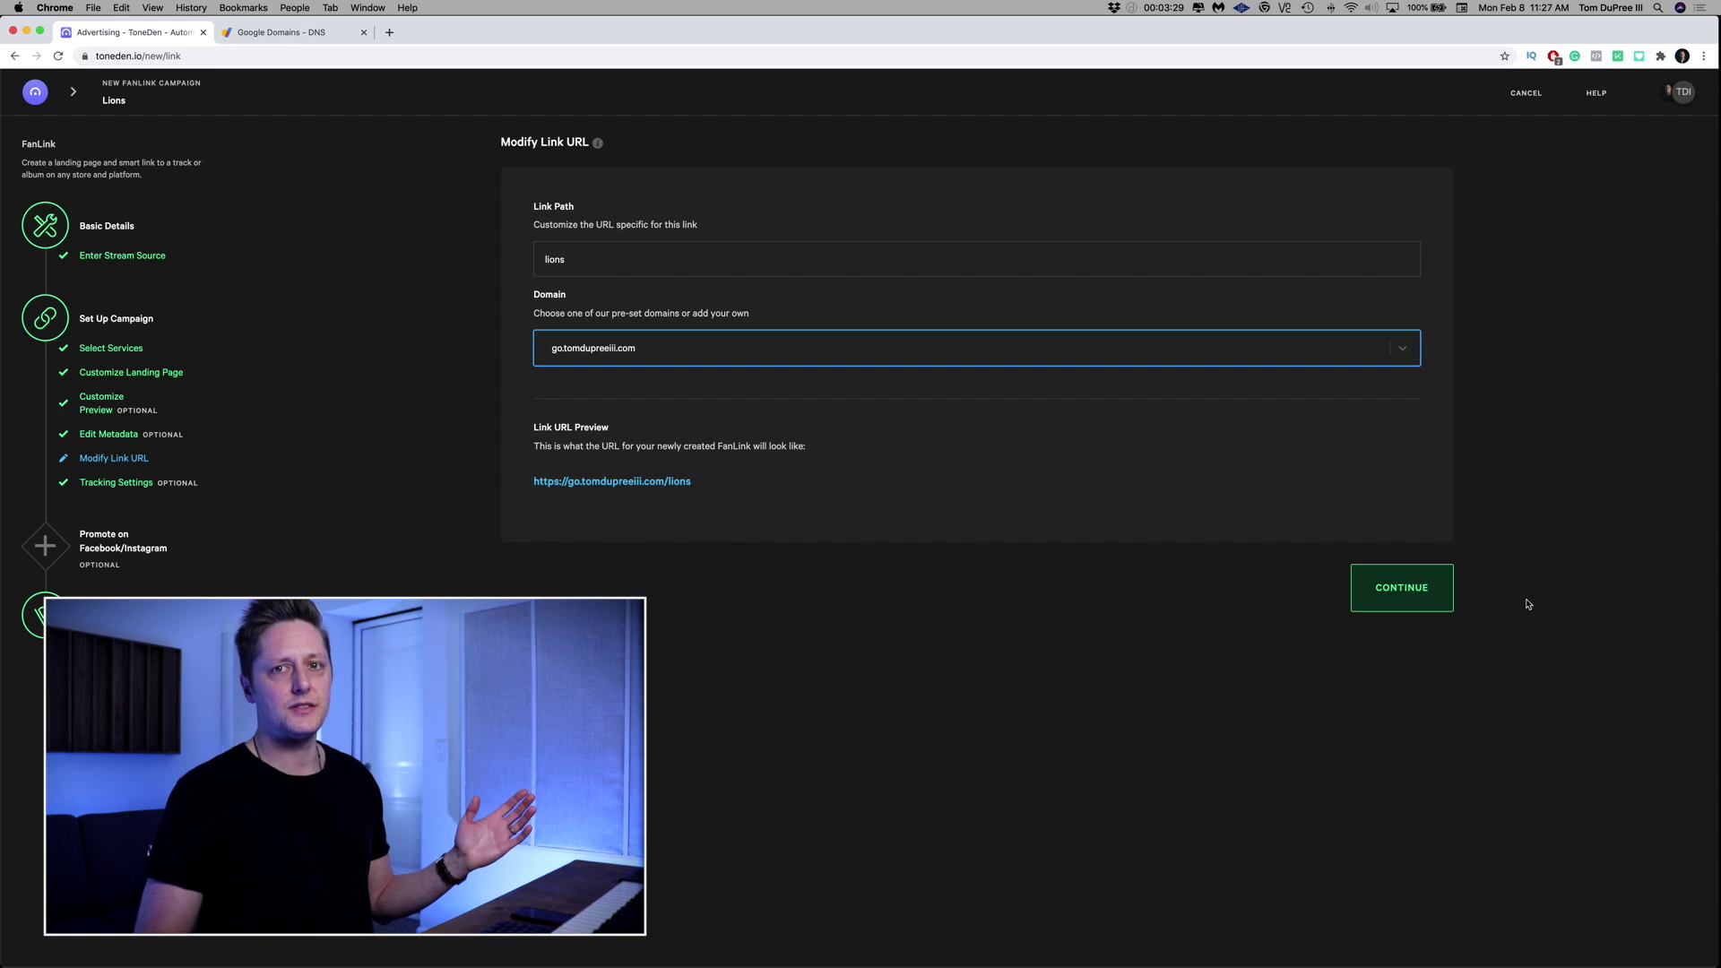
left_click(1402, 587)
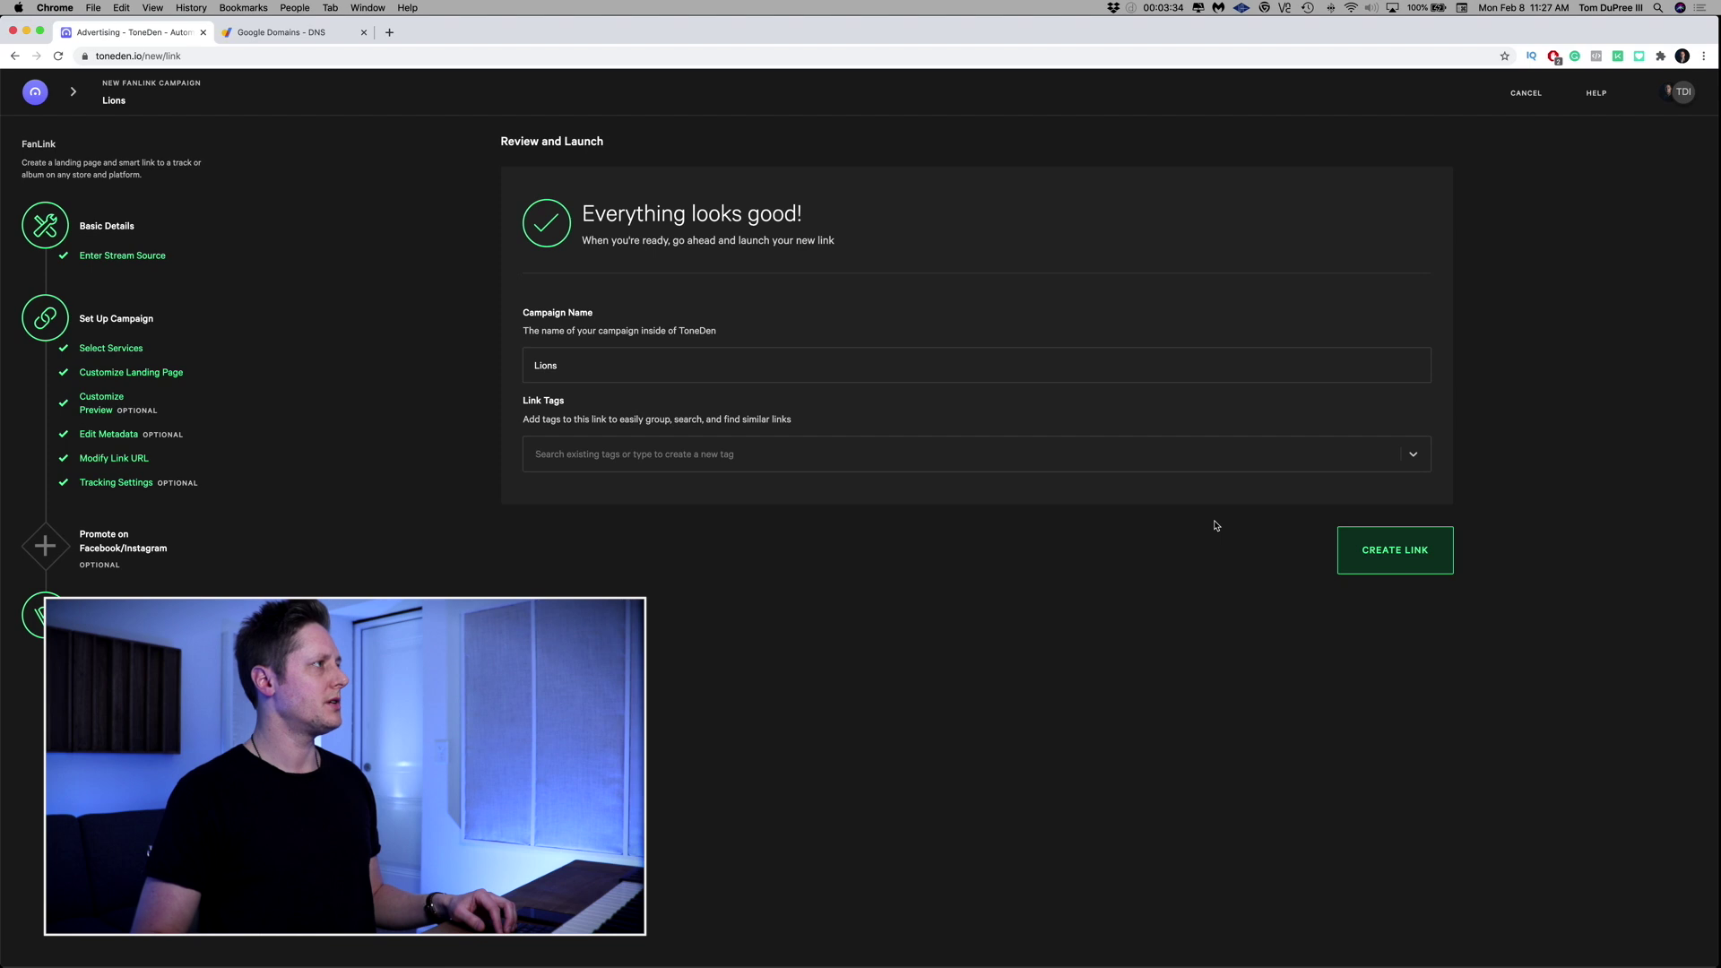
- Rename the copy 'Lions Branded', create it, and check its go.tomdupreeiii.com/lions landing page
left_click(870, 366)
type("Branded")
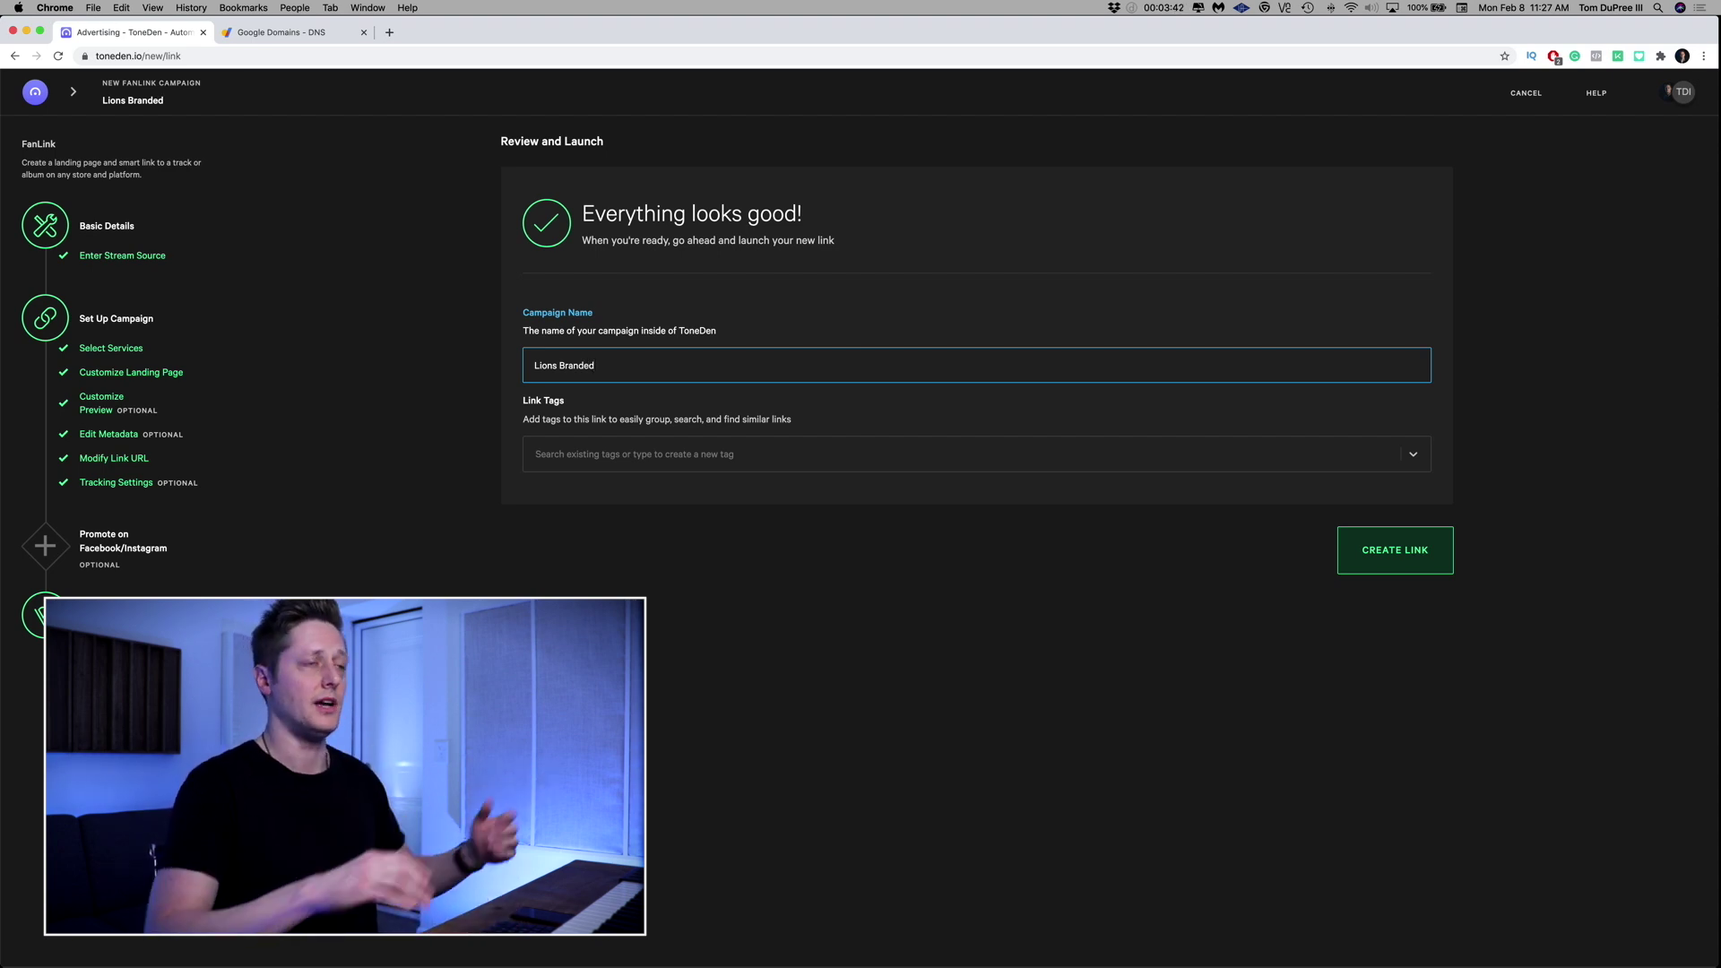
left_click(1407, 559)
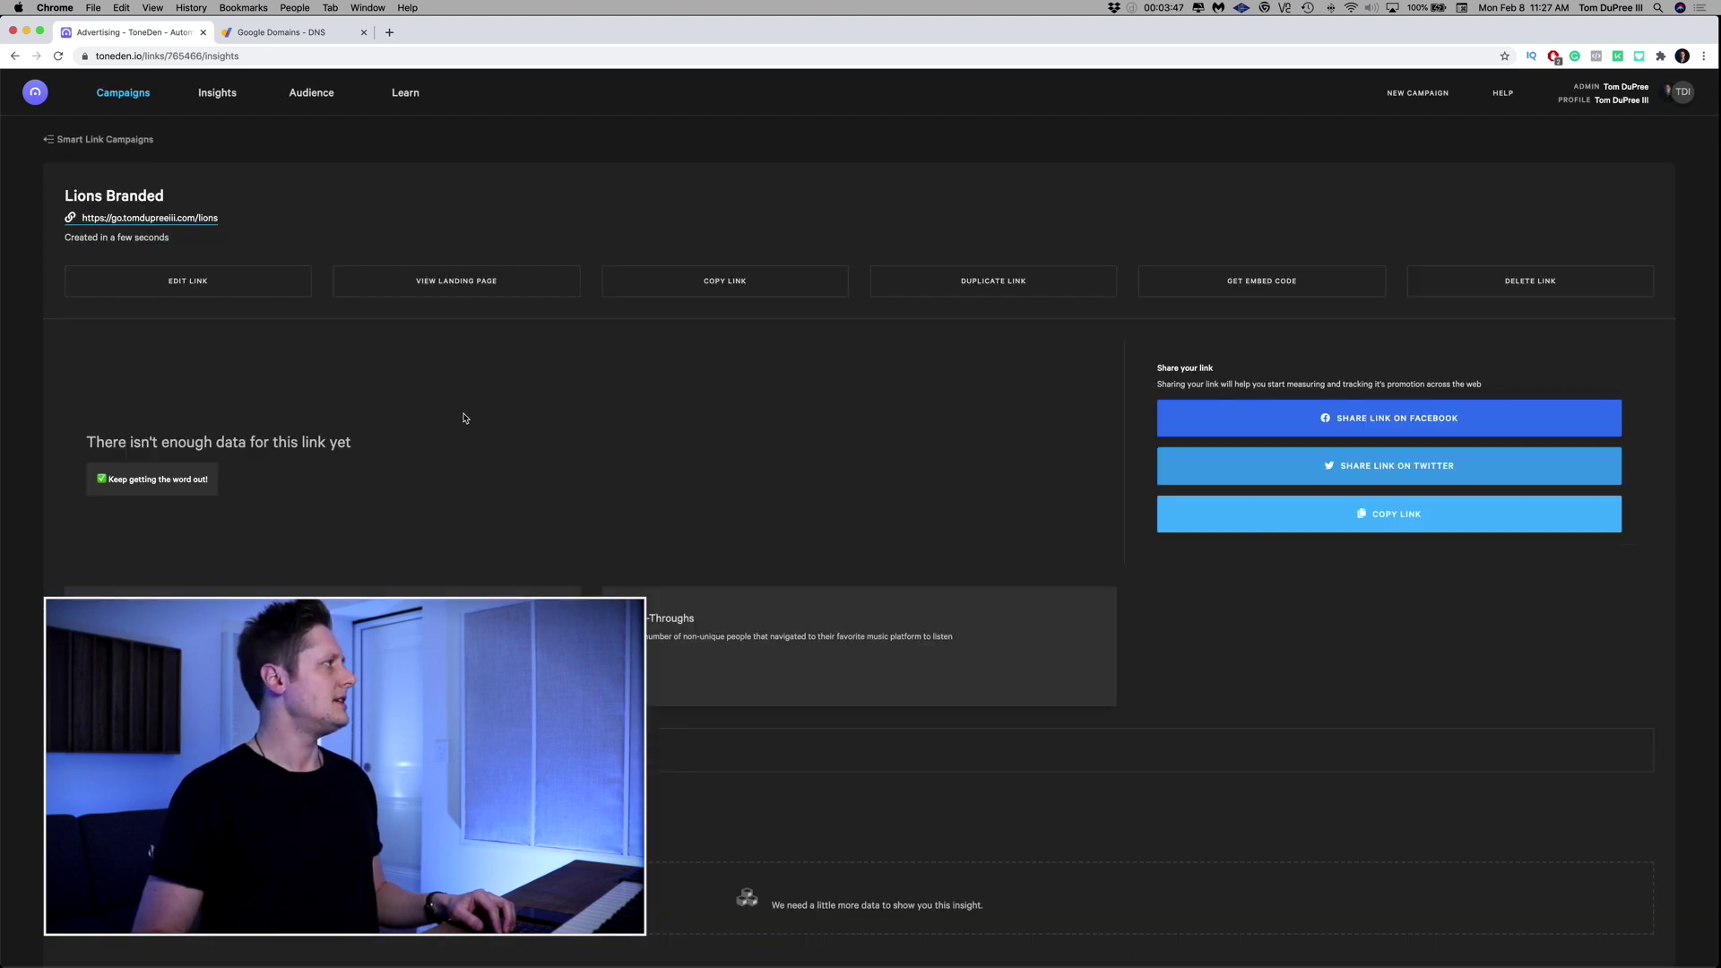
left_click(430, 280)
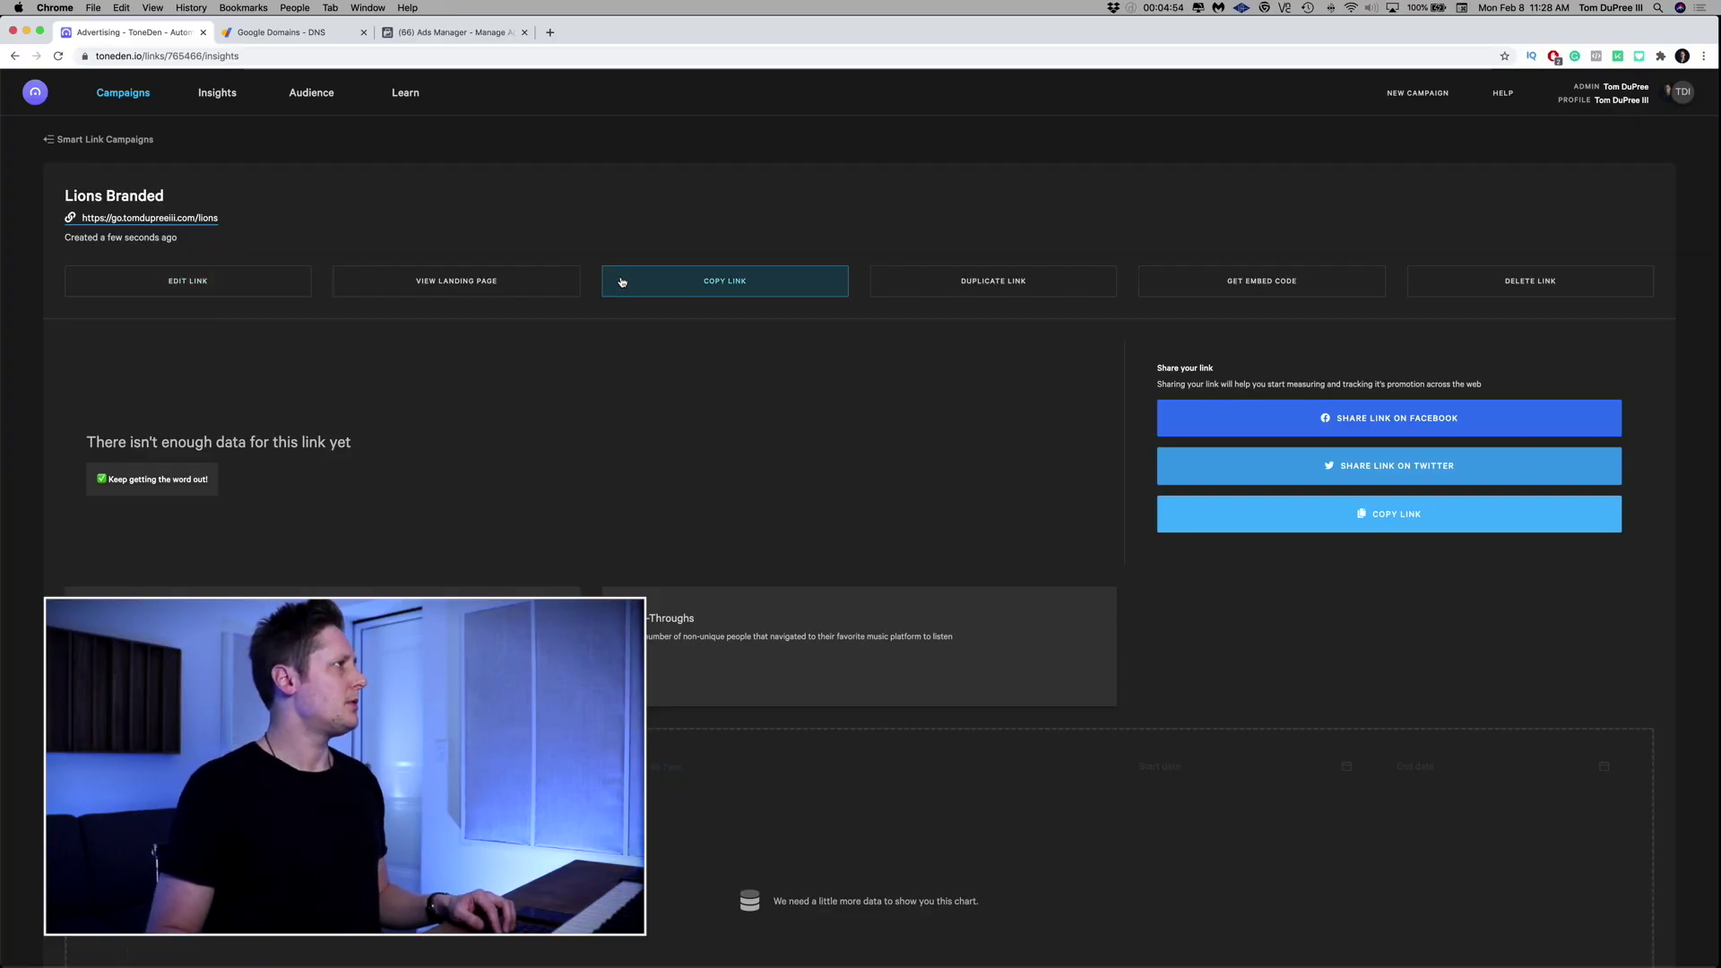
key("ctrl+Tab")
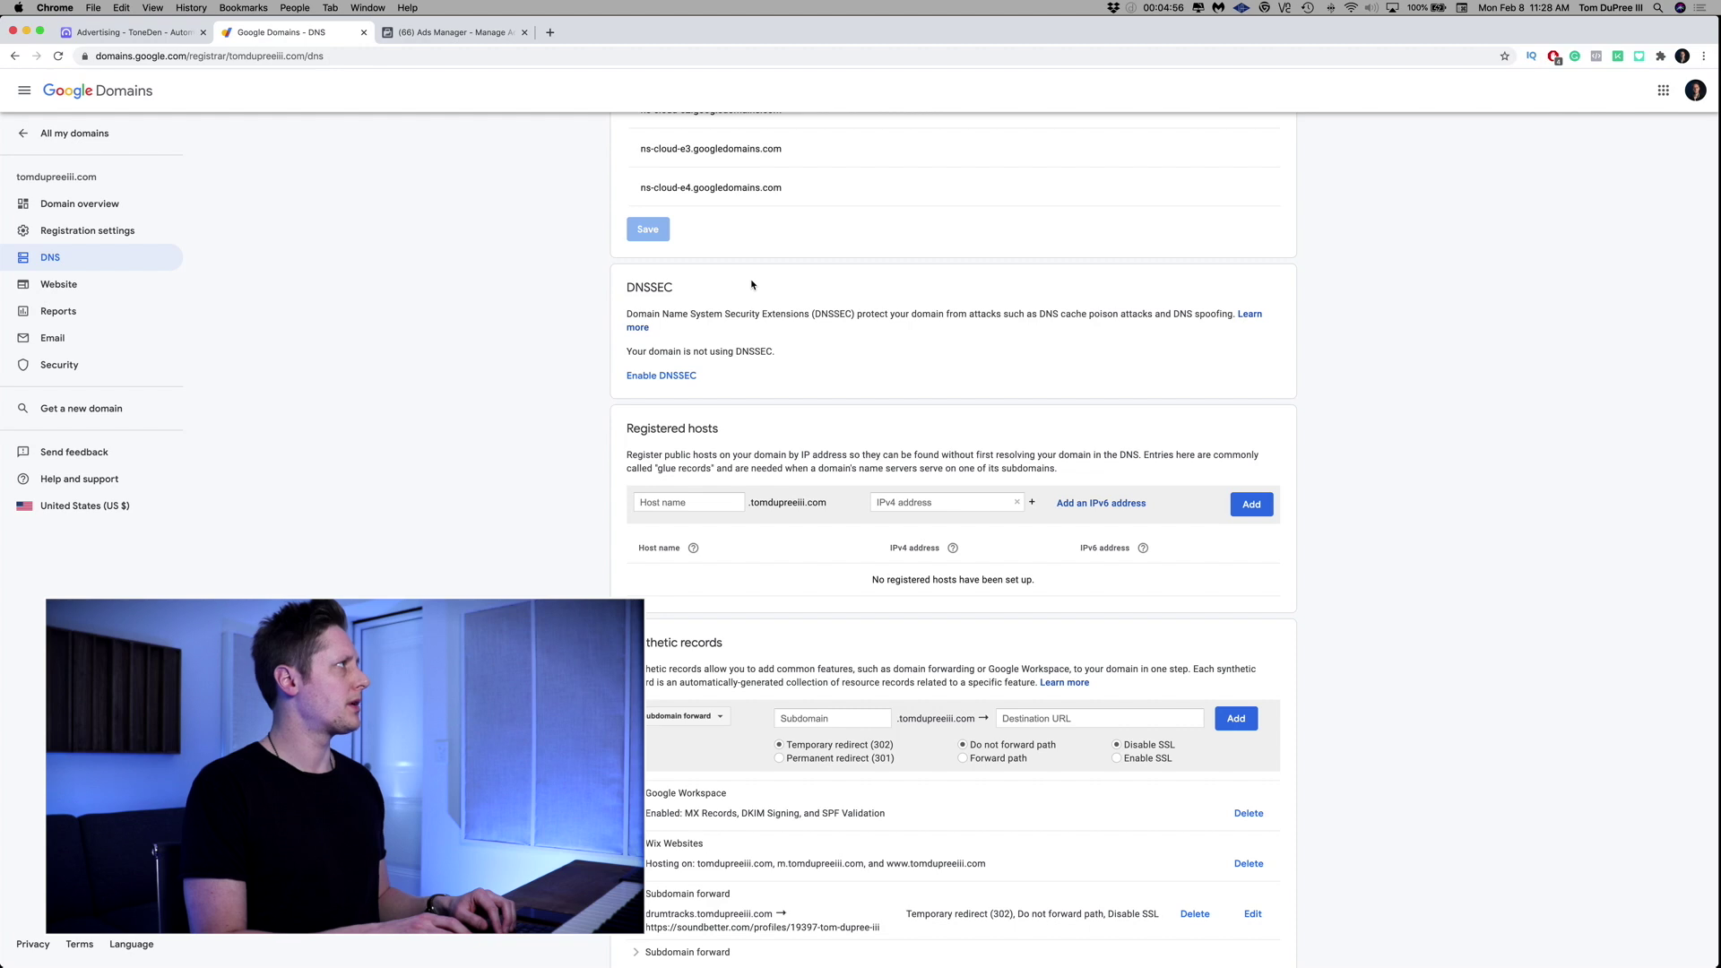
key("ctrl+Tab")
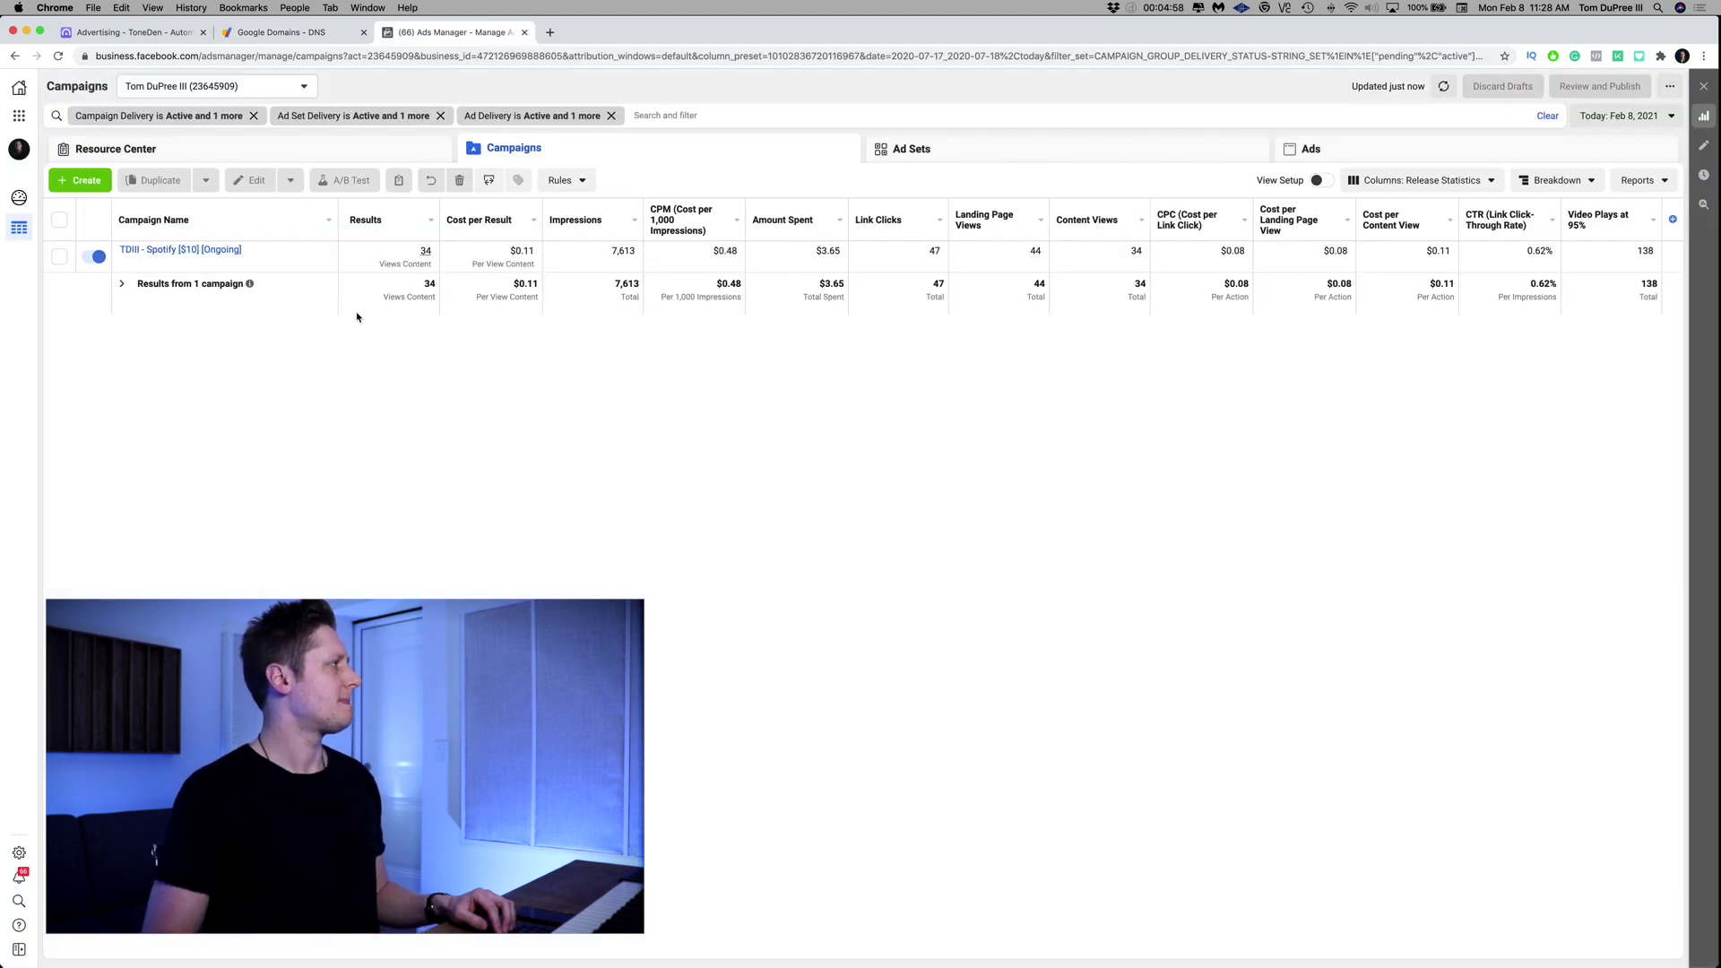
left_click(188, 251)
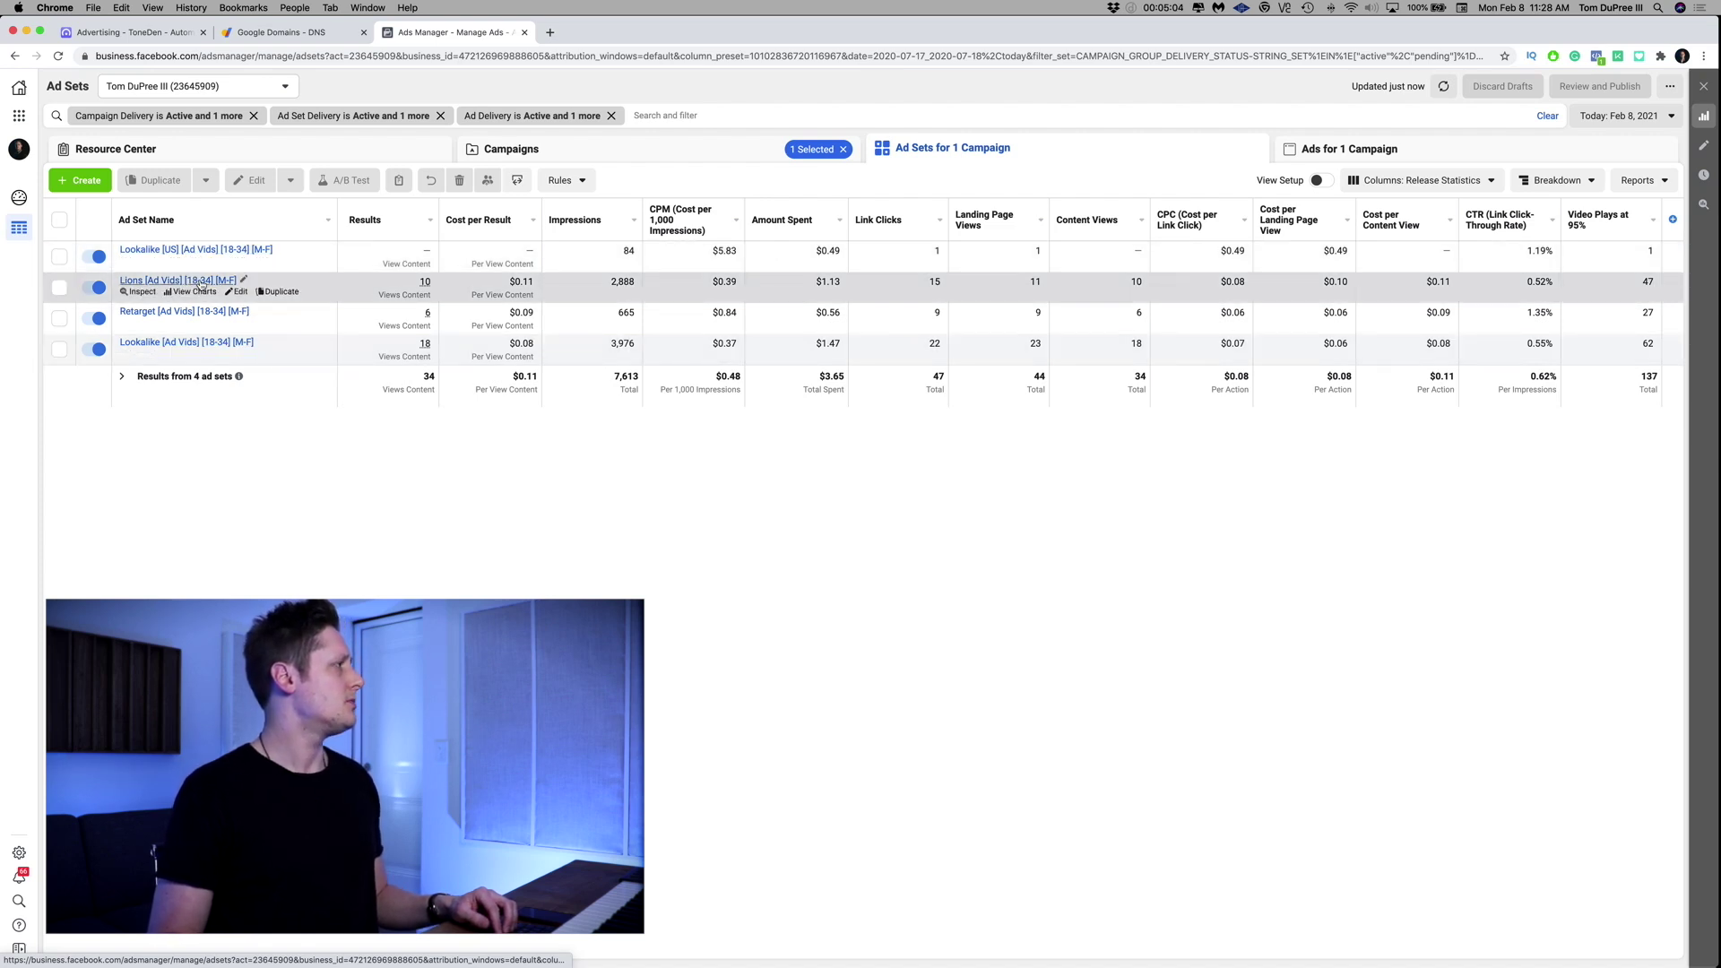
left_click(244, 293)
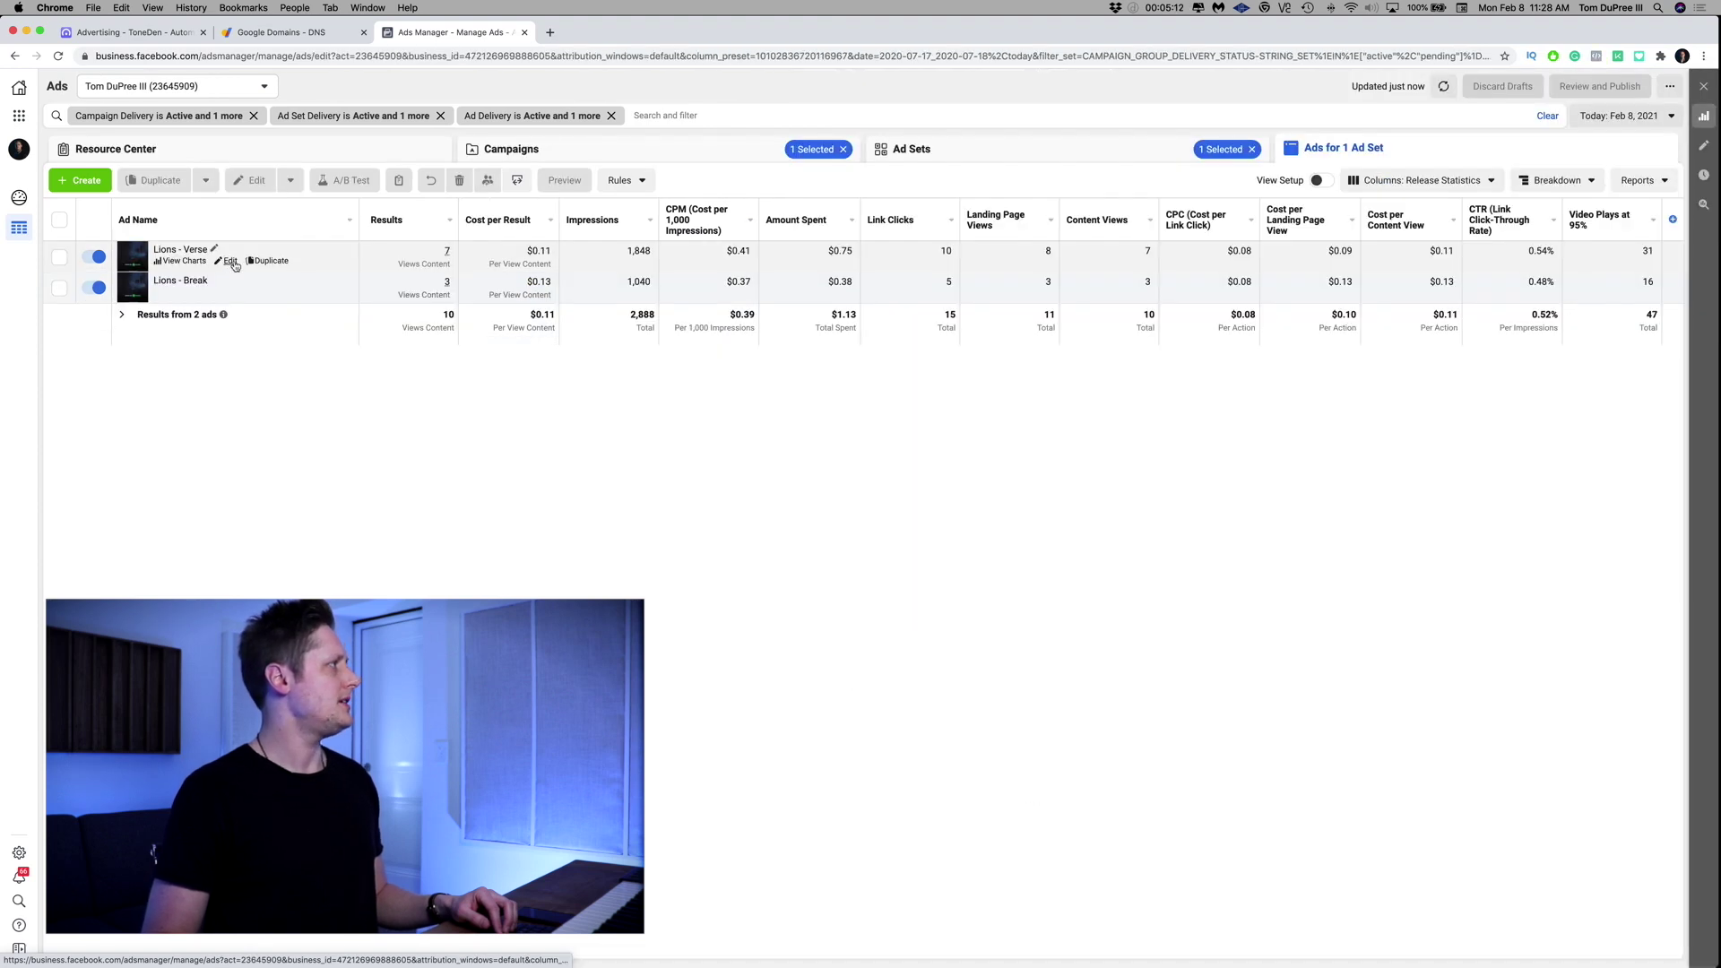
left_click(230, 261)
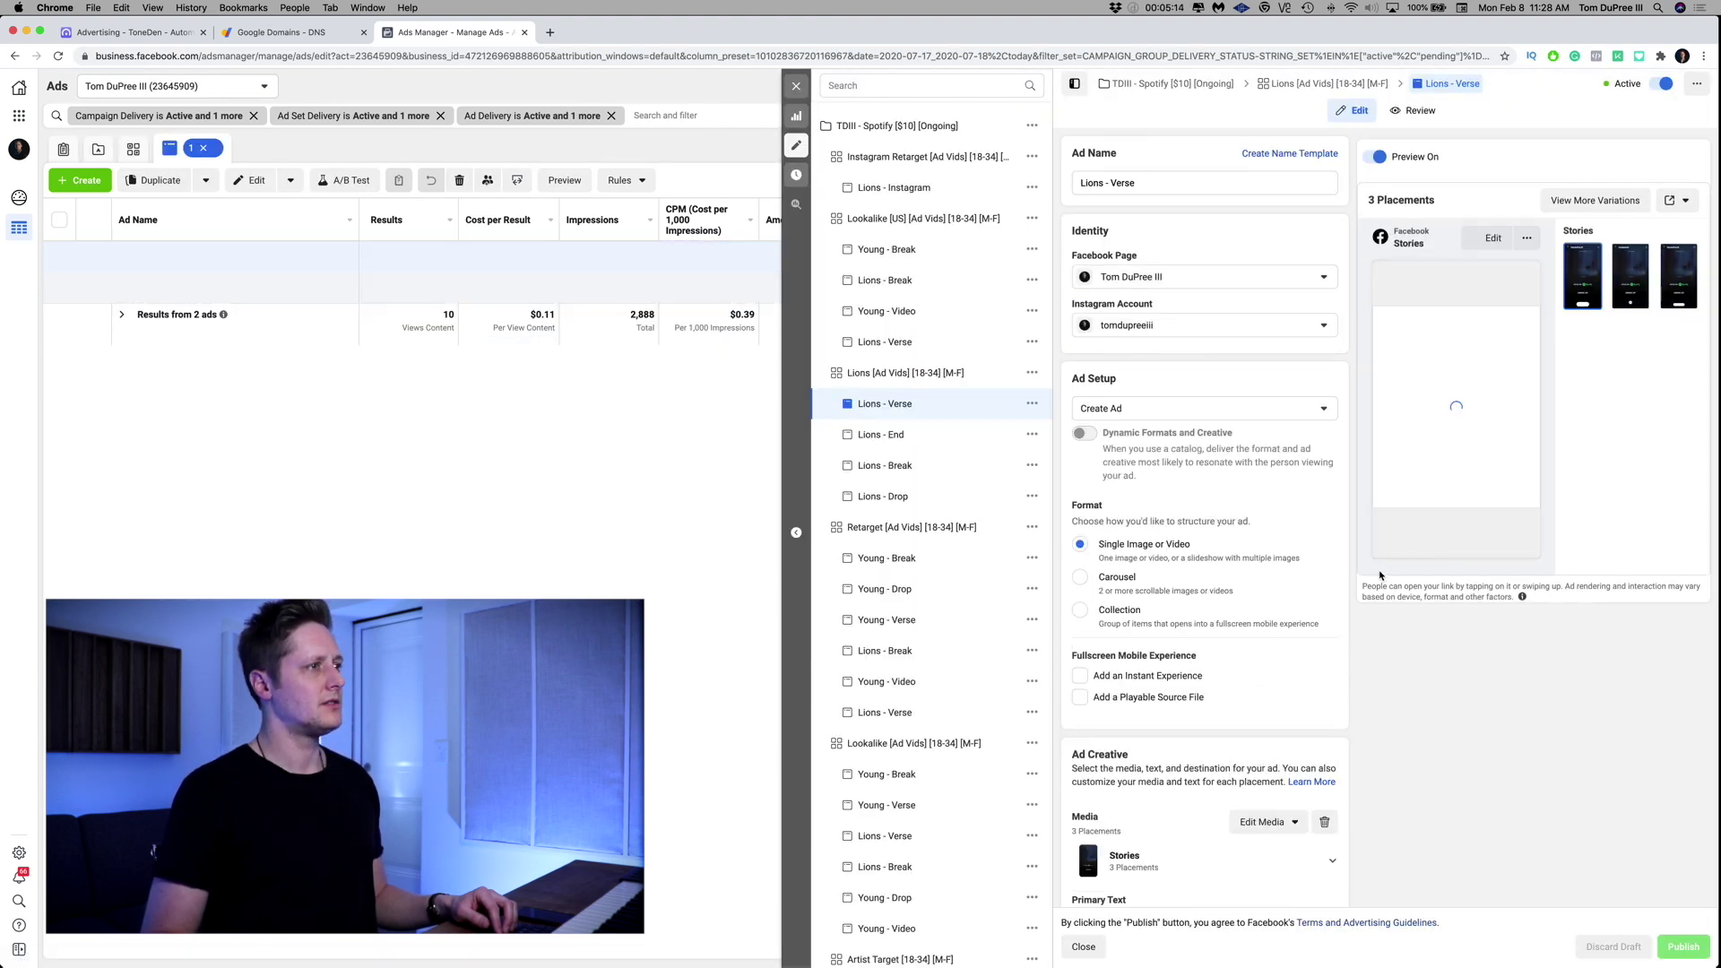
scroll(1340, 573, "down", 10)
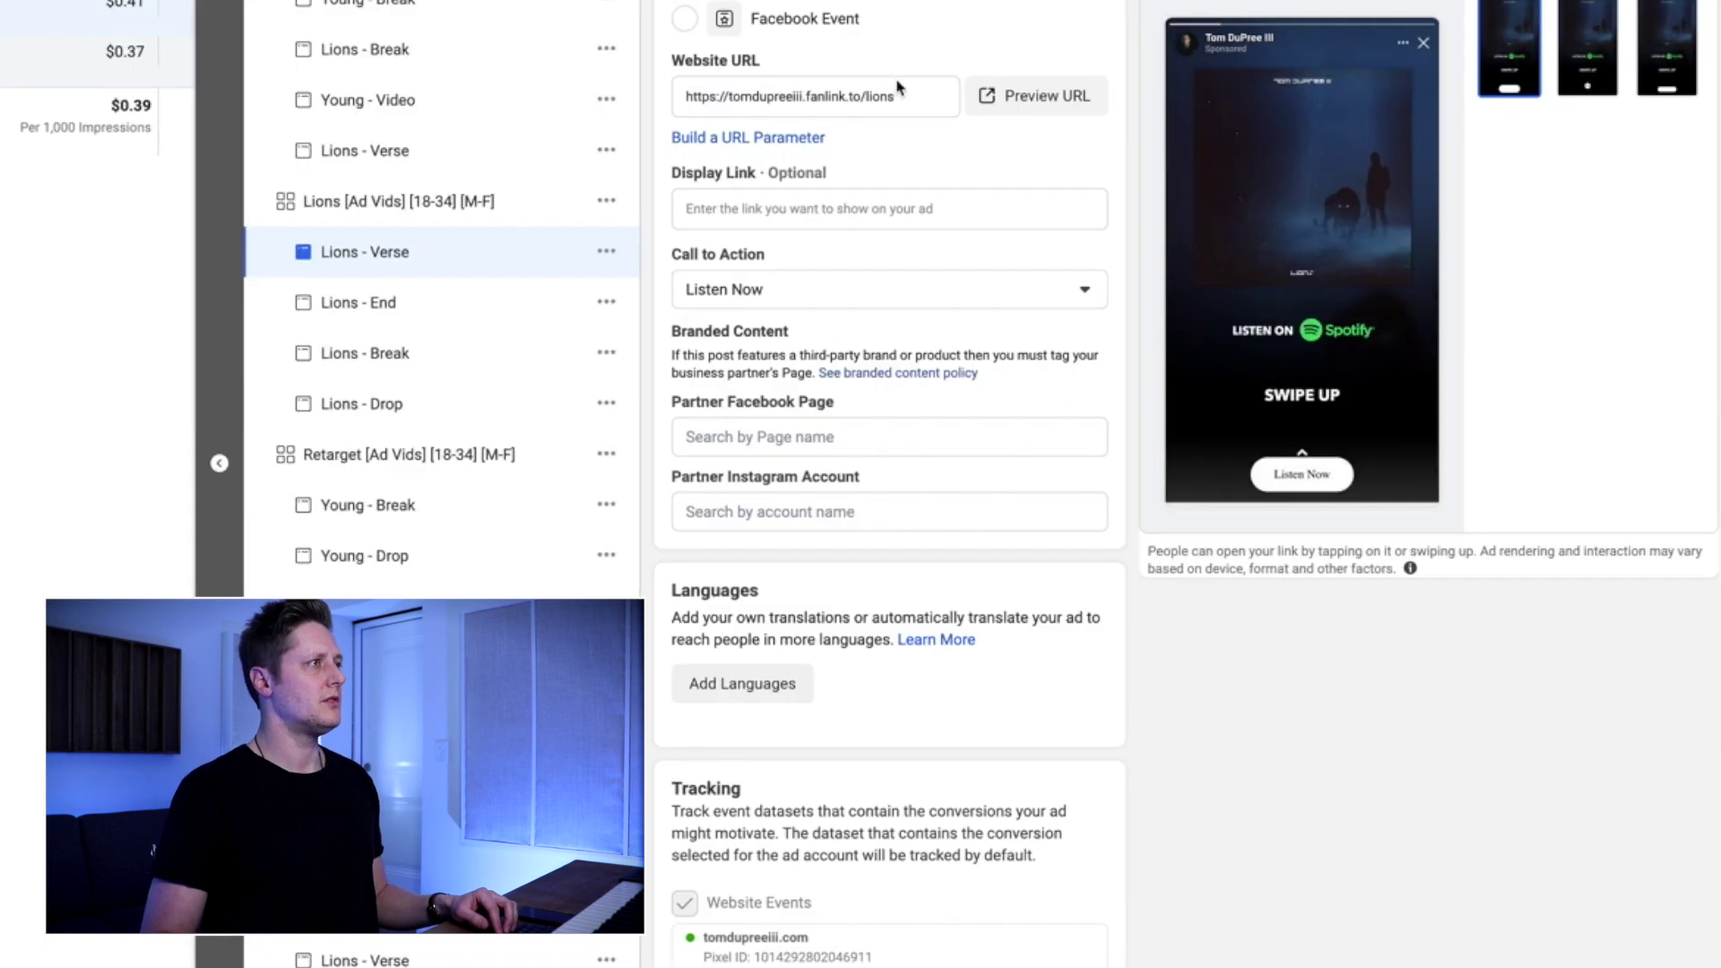
left_click(912, 91)
key("ctrl+a")
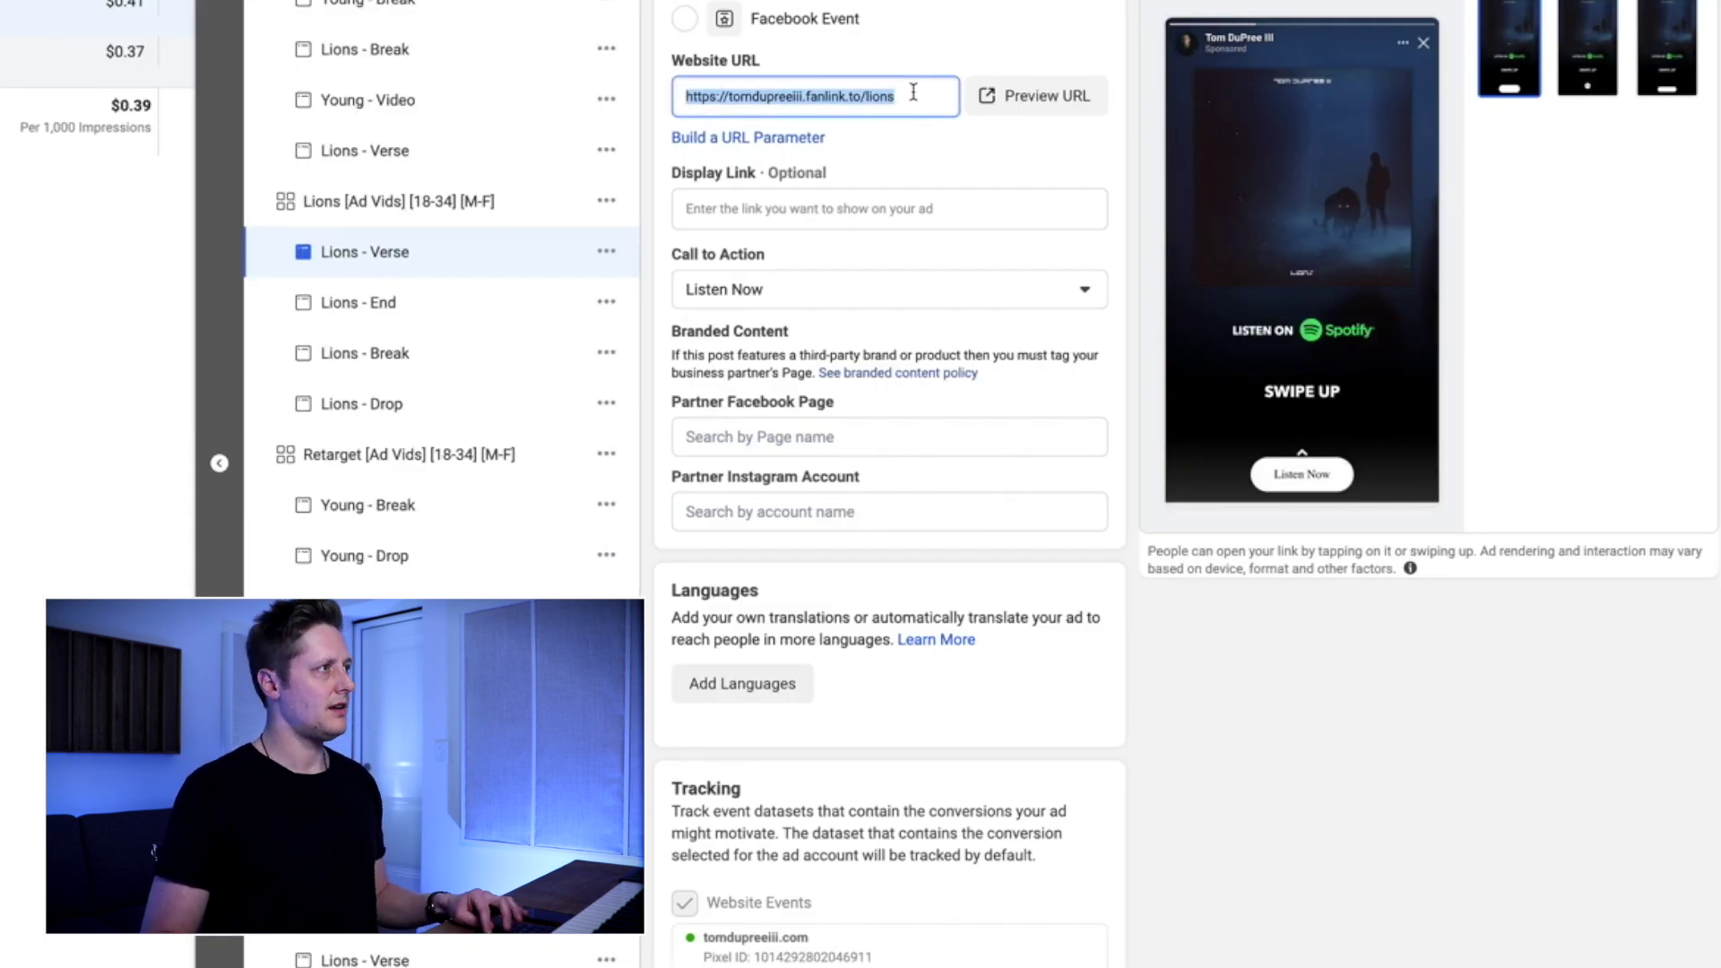
type("https://go.tomdupreeiii.com/lions")
scroll(1095, 450, "down", 2)
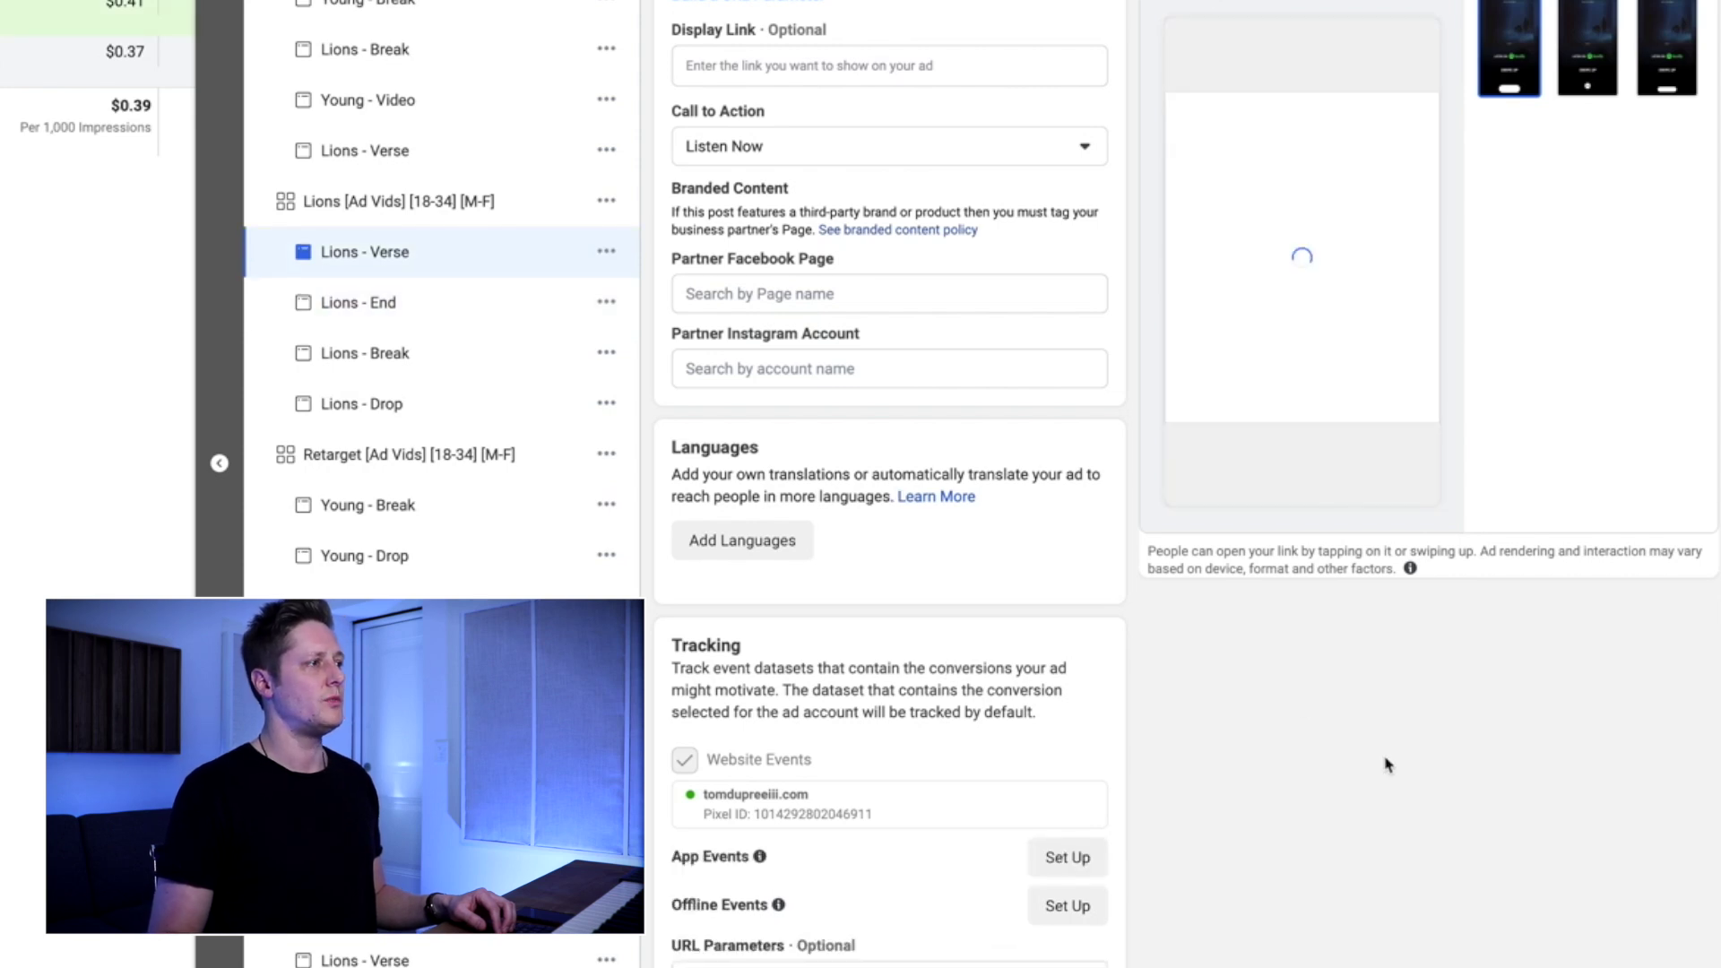
scroll(1216, 756, "up", 2)
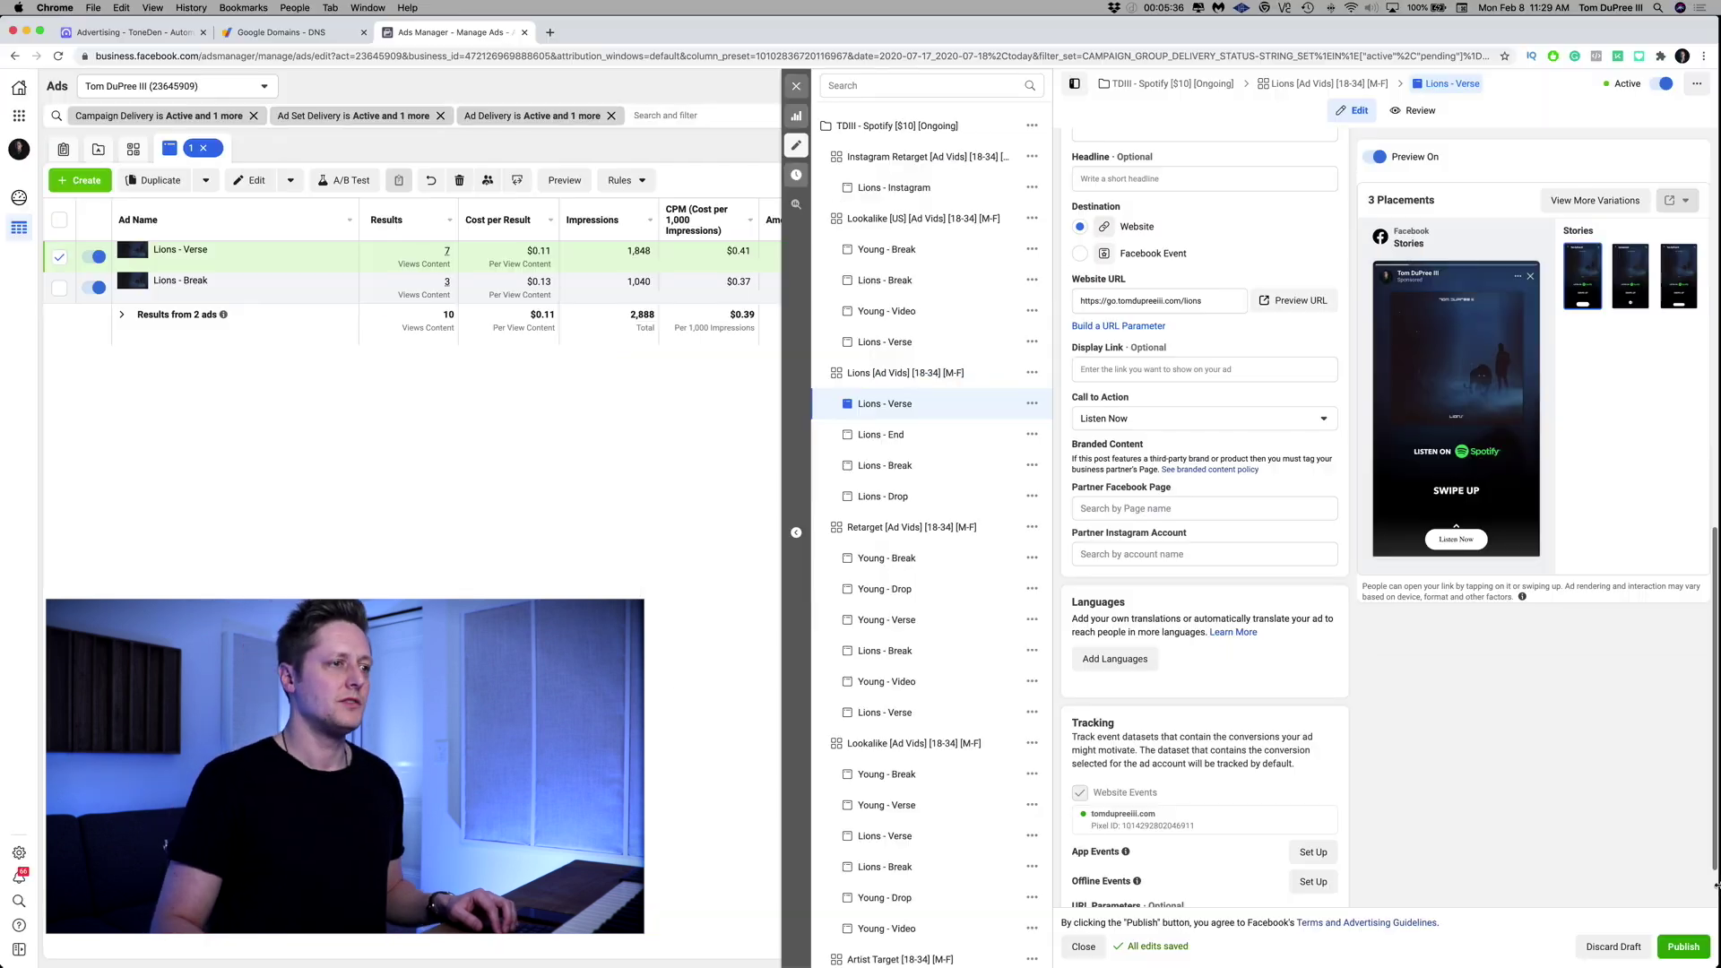